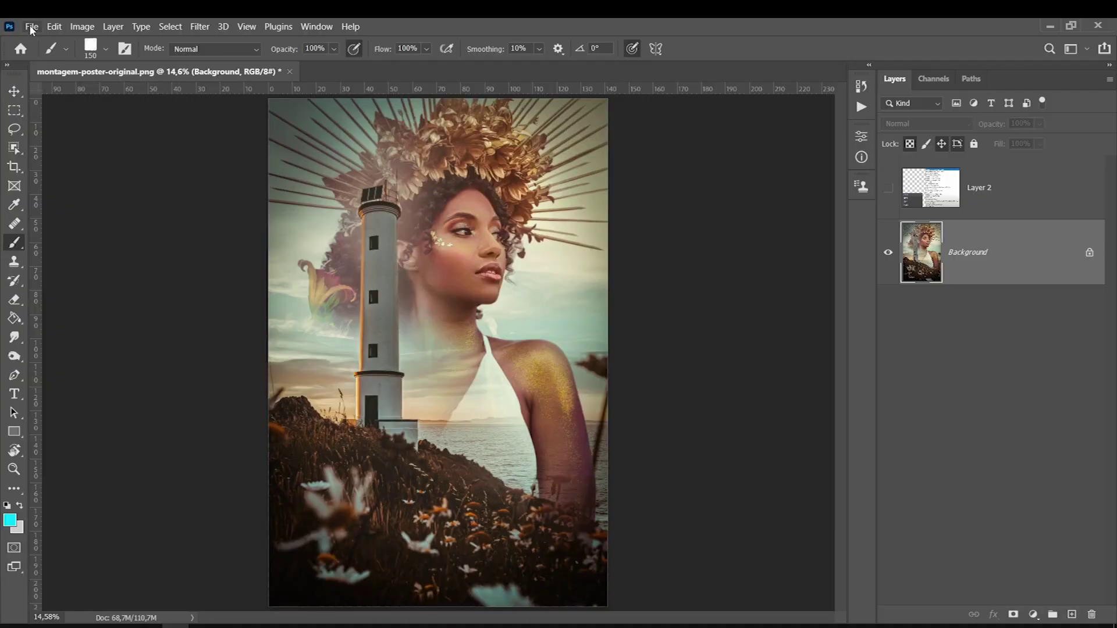
Open the Export As settings for the poster and view the available file formats
click(30, 26)
mouse_move(119, 246)
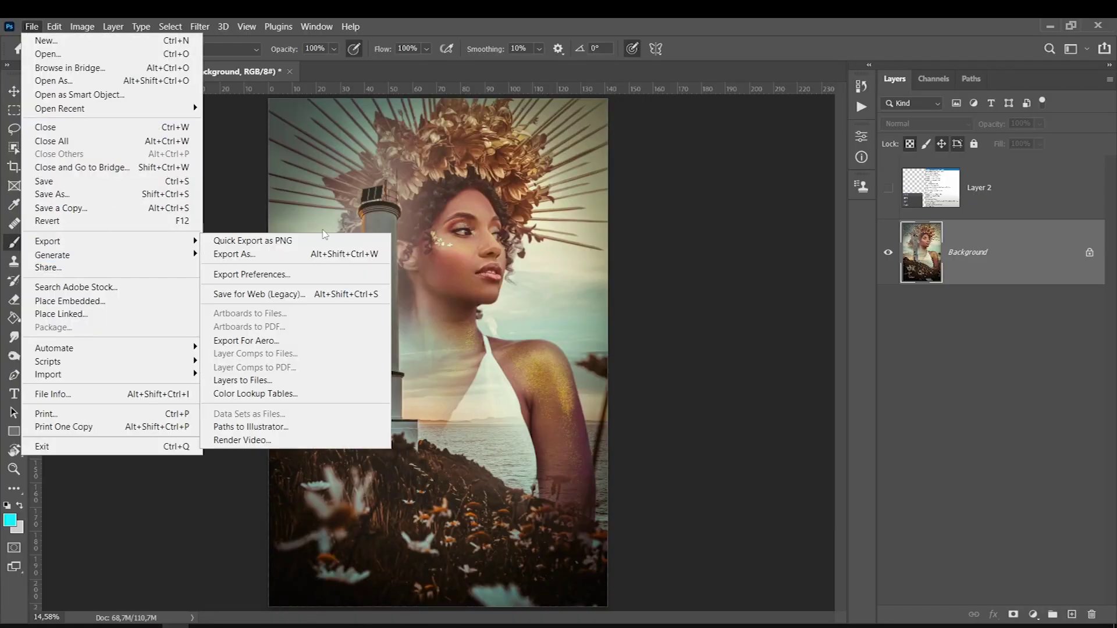
click(245, 255)
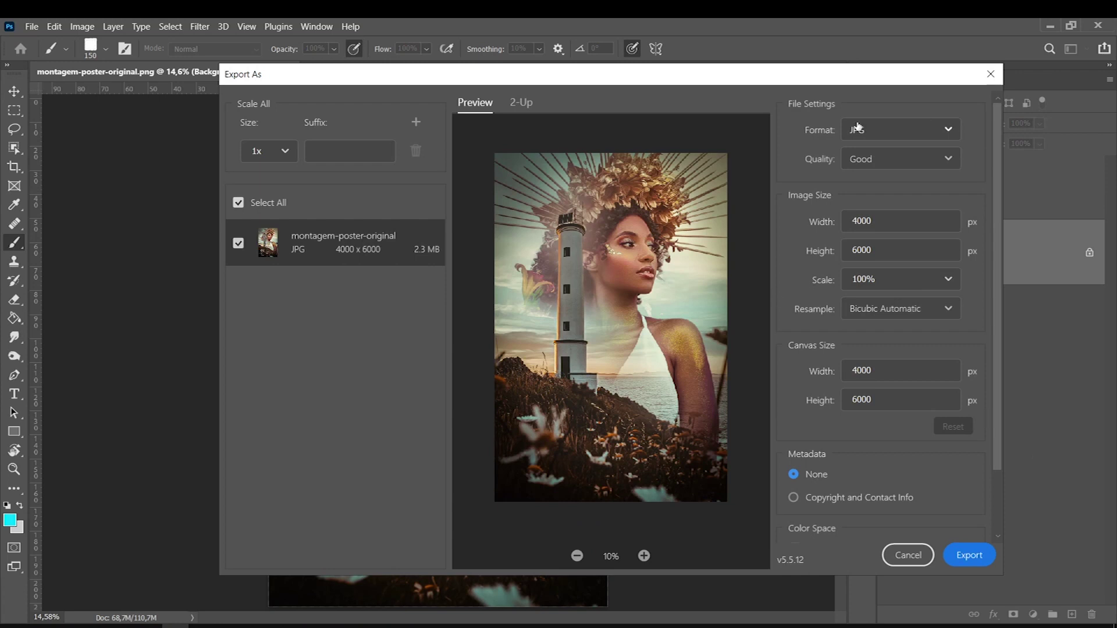
click(948, 129)
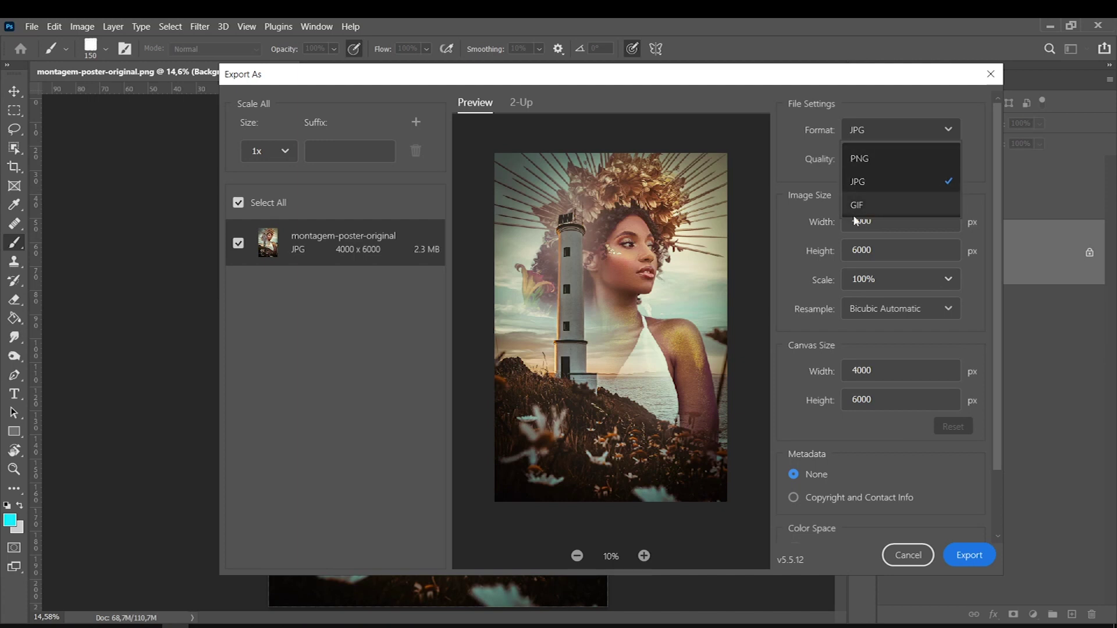
Review the export's image size, canvas size, metadata and color space options, then close the dialog without exporting
click(881, 221)
click(882, 222)
key(Tab)
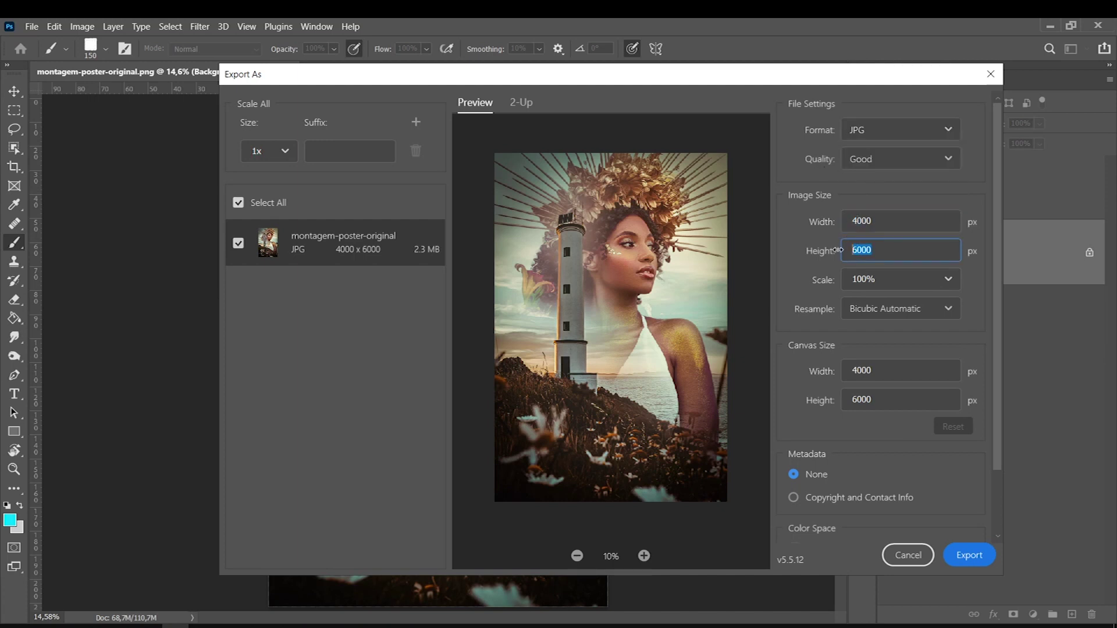
click(878, 222)
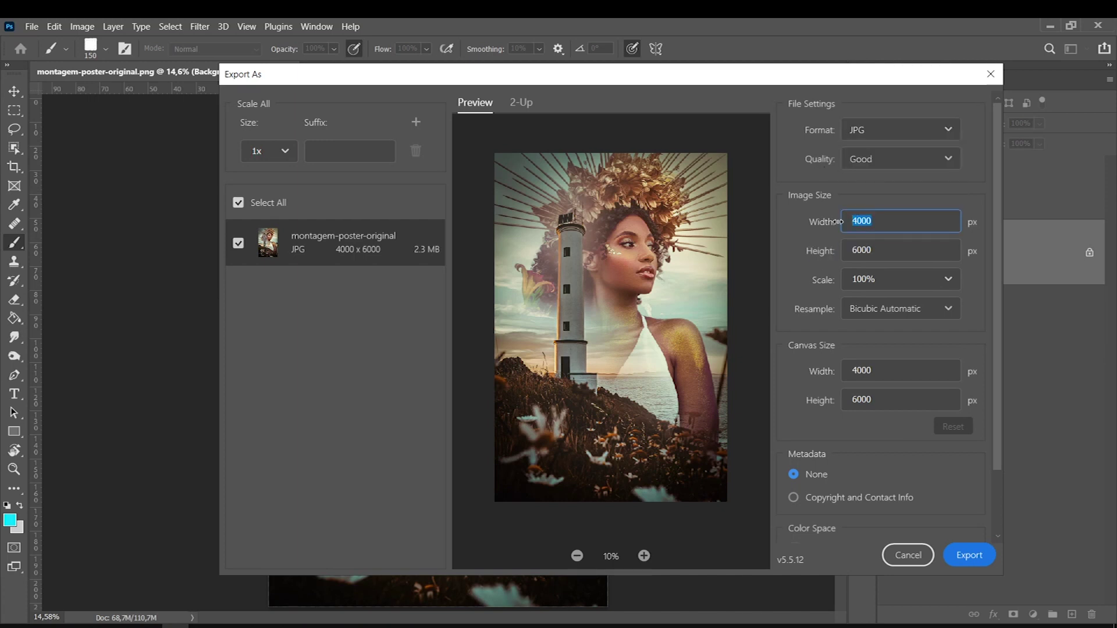
click(898, 251)
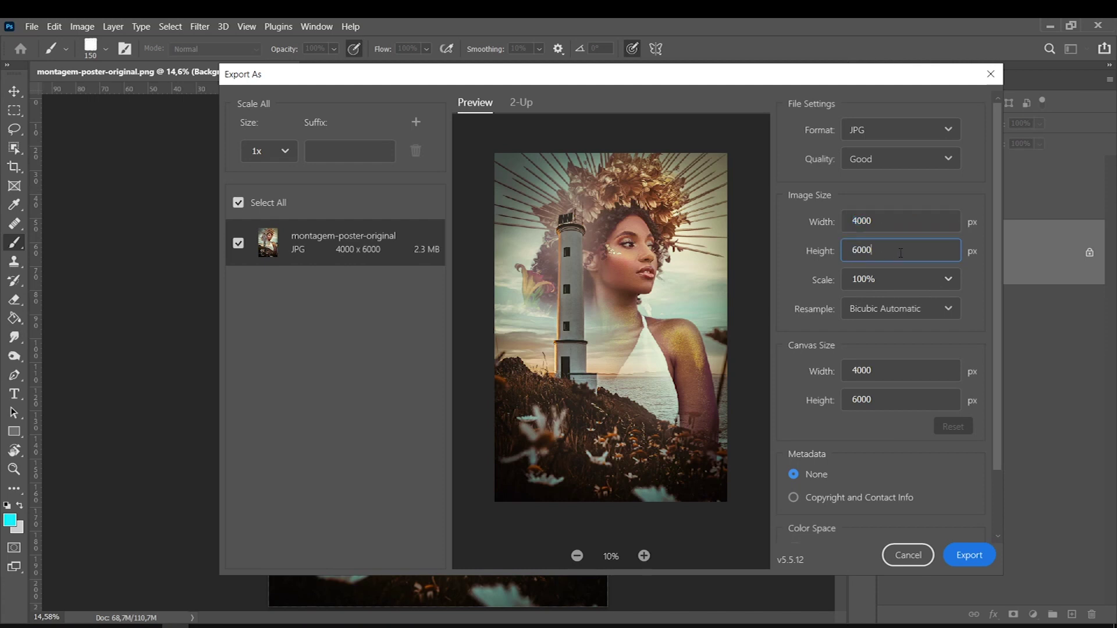
click(795, 388)
scroll(808, 416, down, 2)
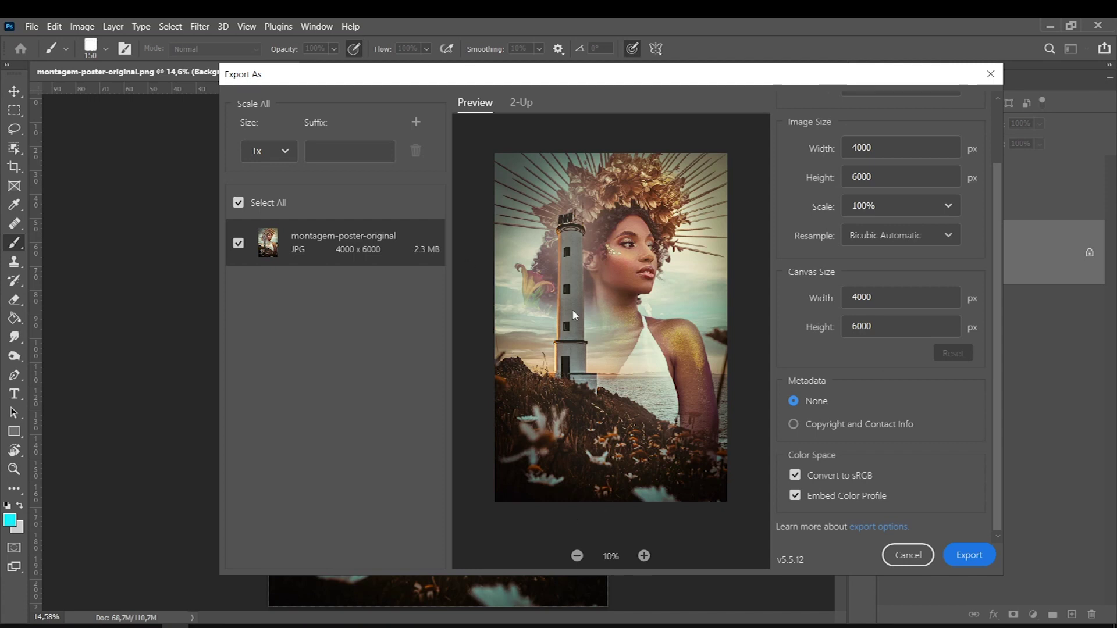
scroll(931, 291, up, 2)
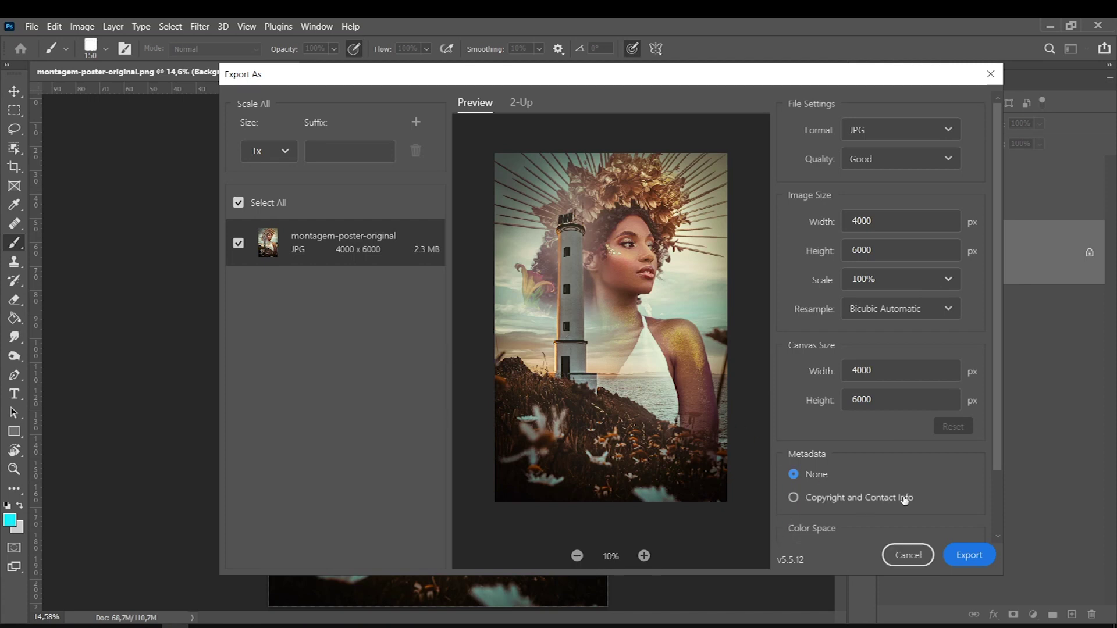
click(906, 555)
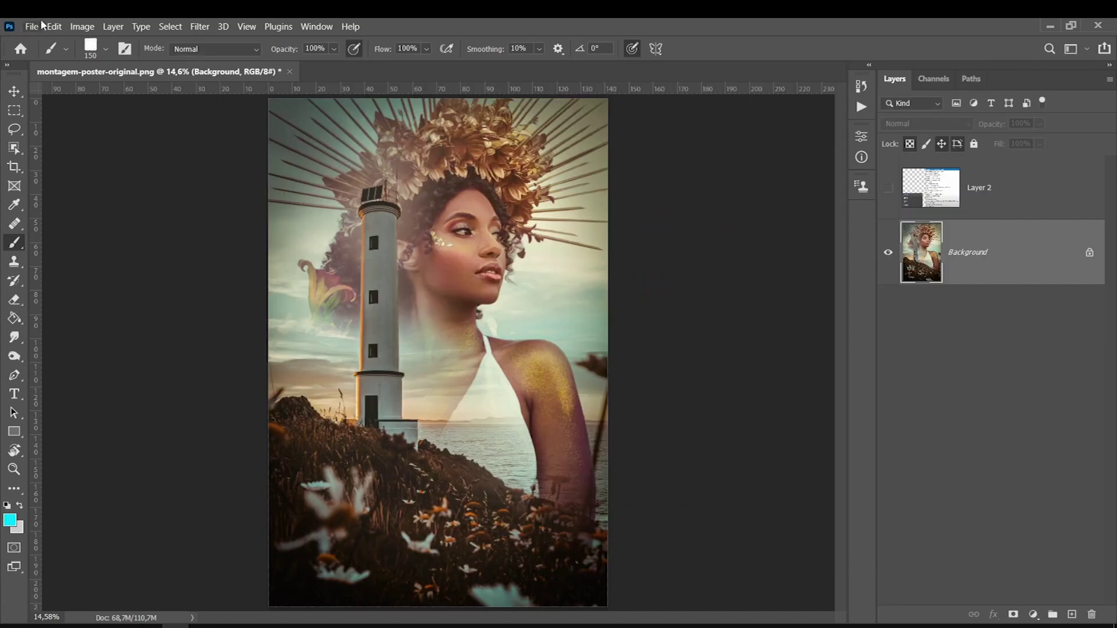
Start saving the document under a new name and inspect the list of available file formats
click(31, 26)
click(57, 194)
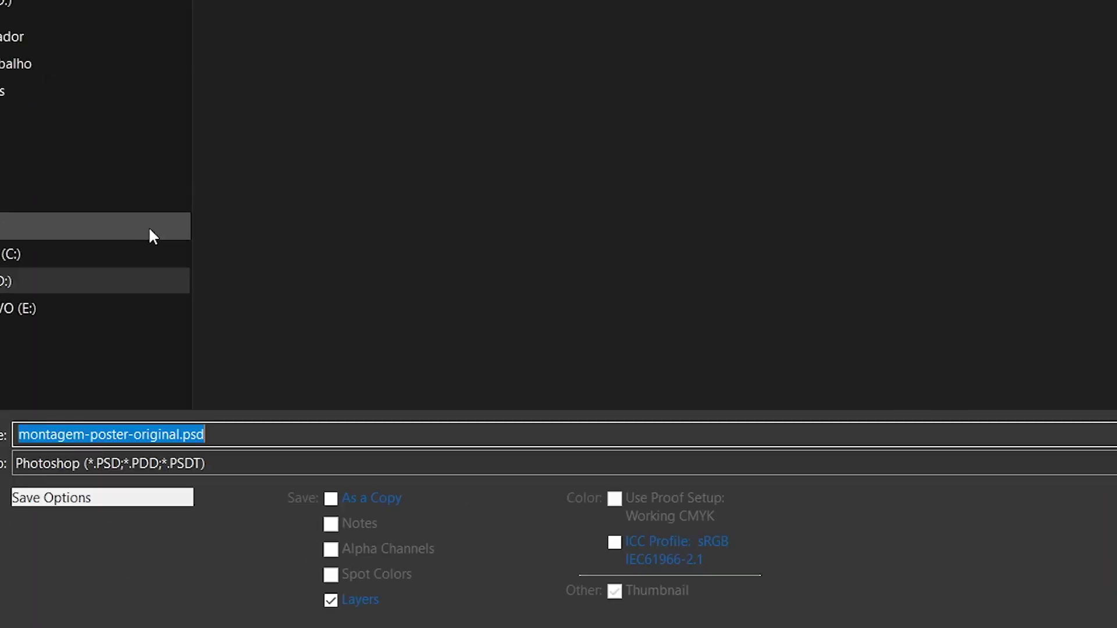
click(105, 464)
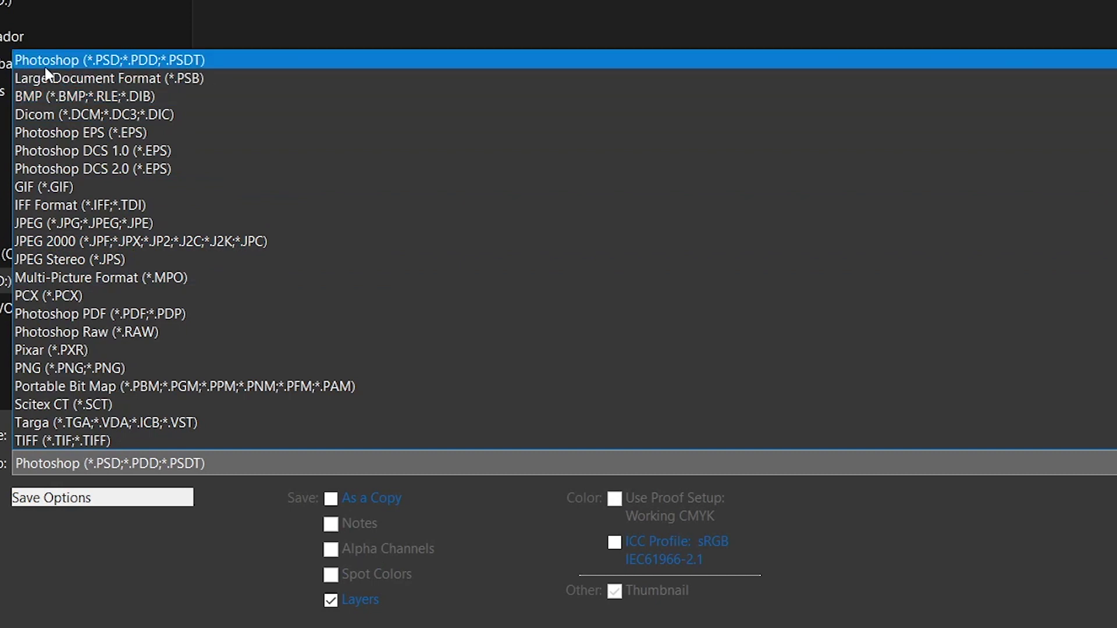
click(1094, 463)
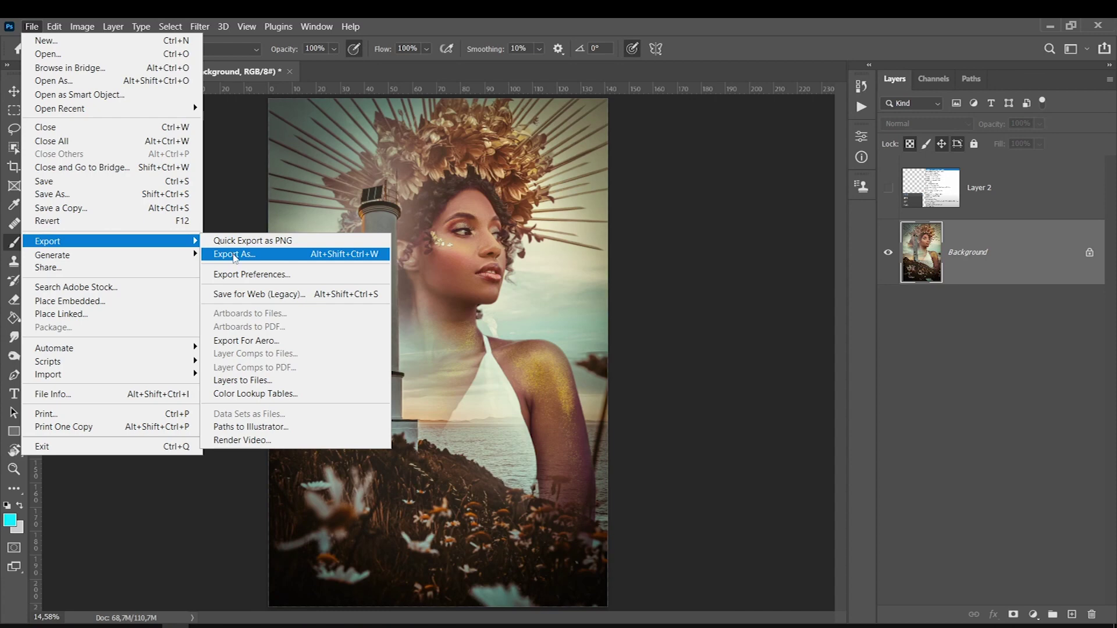
Reopen the Export As settings for the poster, review them and choose JPG as the format
click(231, 256)
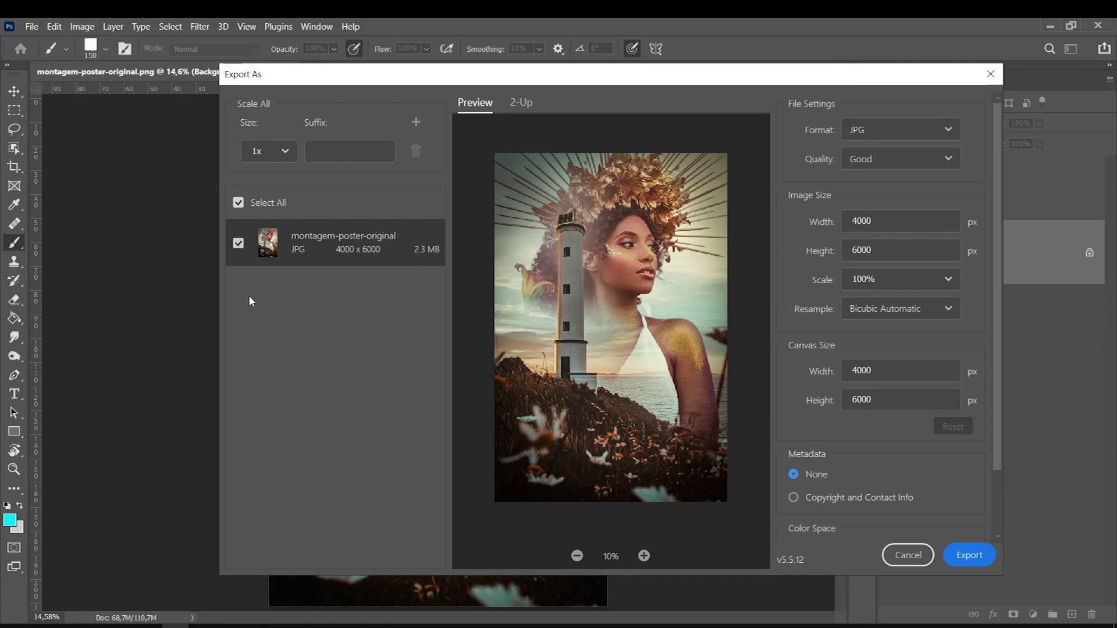
drag(367, 80, 321, 82)
scroll(943, 403, down, 3)
scroll(969, 255, up, 3)
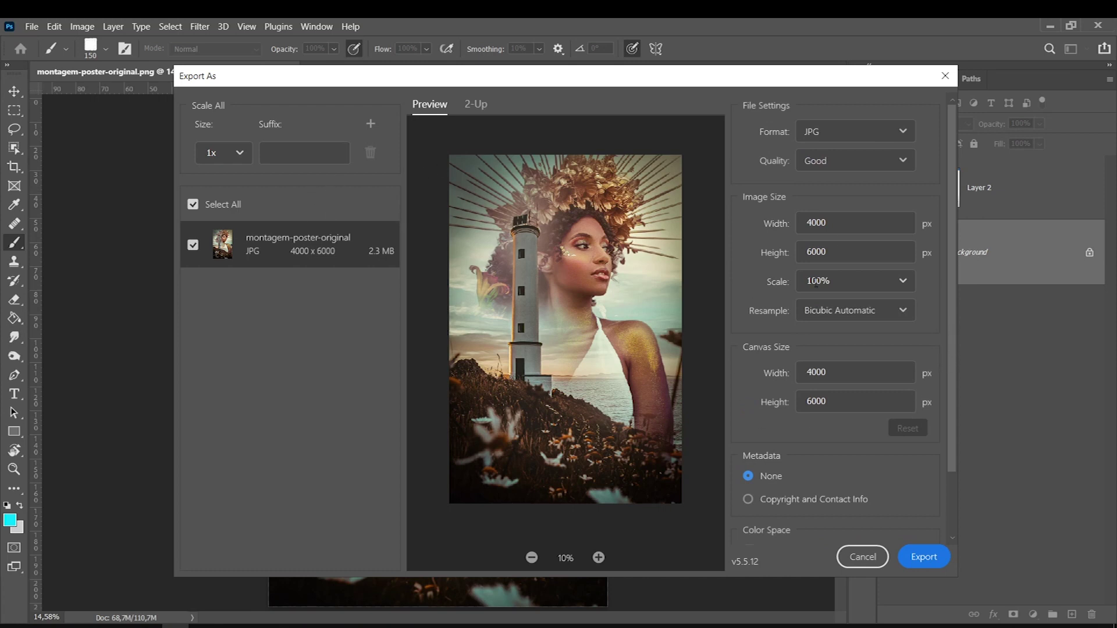
scroll(945, 185, down, 3)
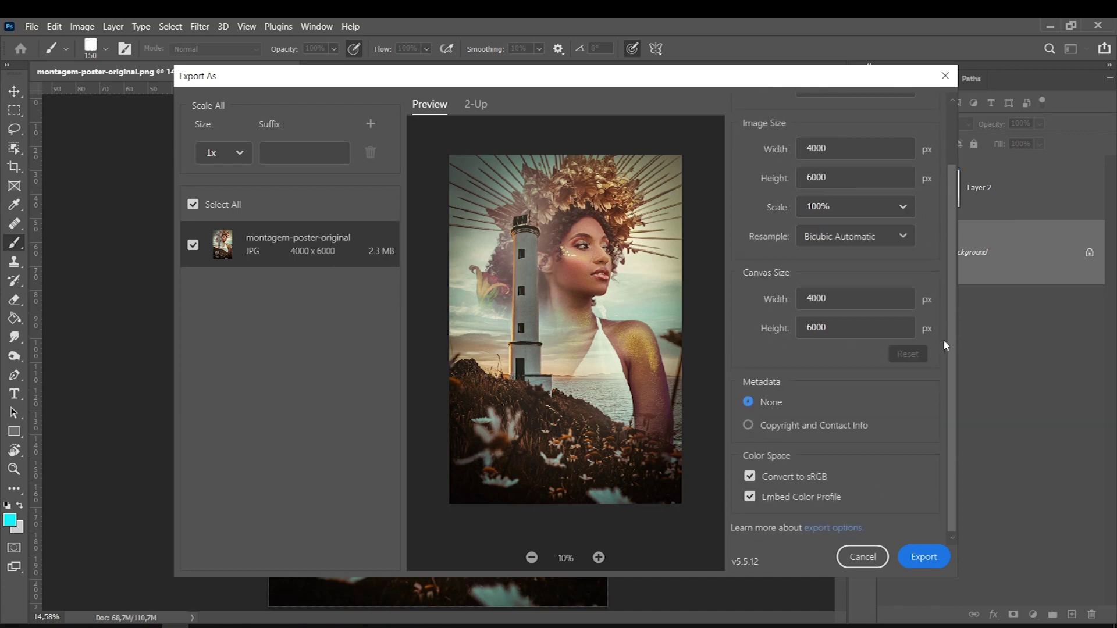
scroll(849, 174, up, 2)
click(872, 131)
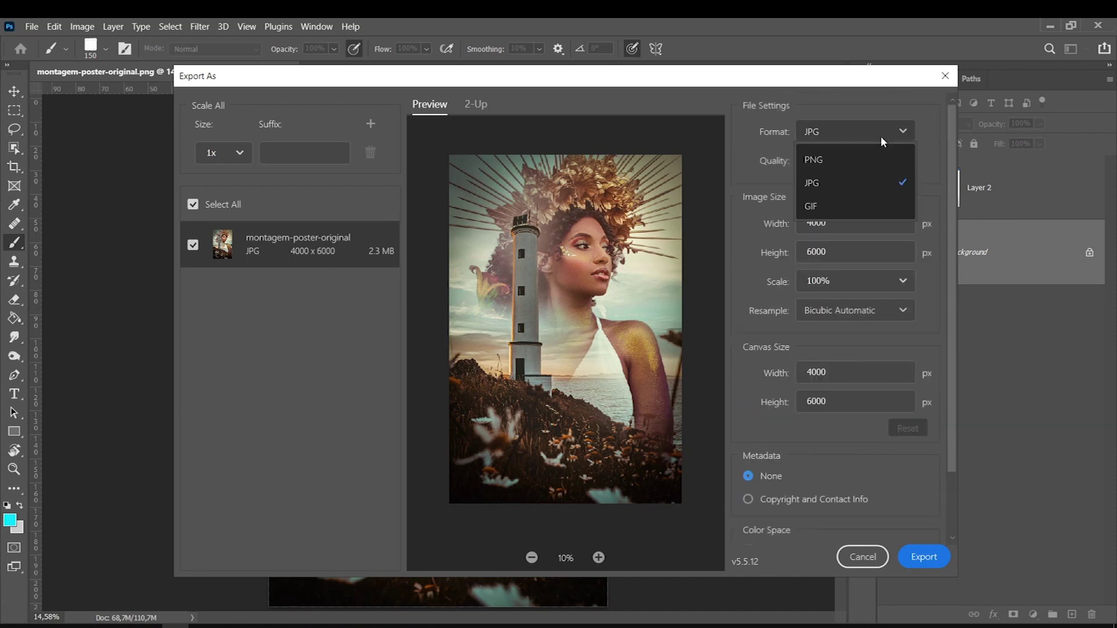
click(881, 180)
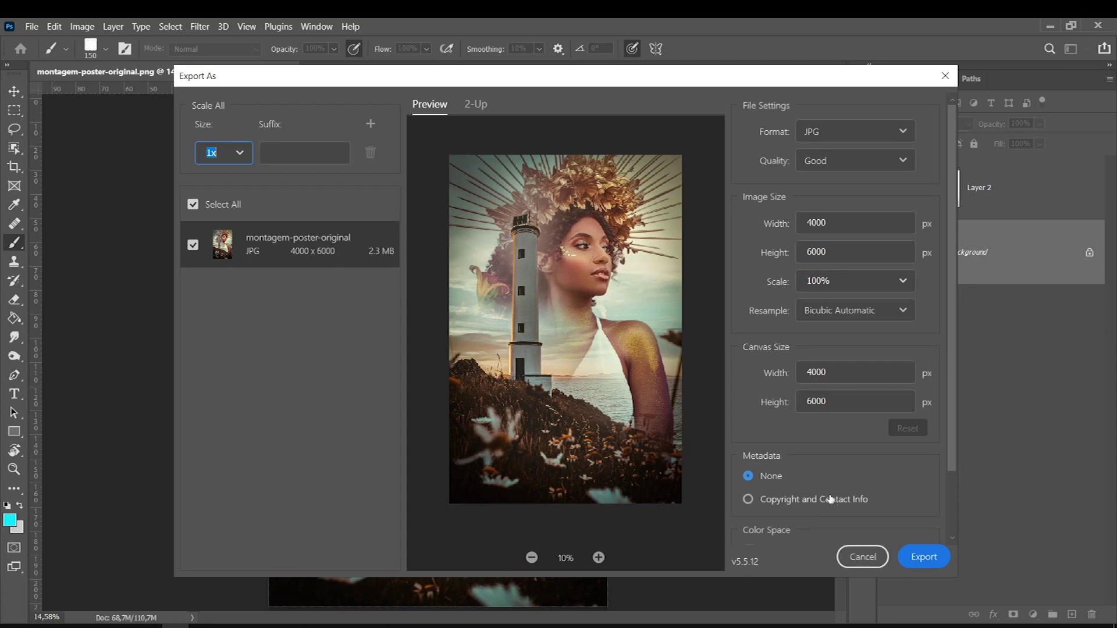
click(855, 557)
Keep the first export size at 1x and add a second export size
click(238, 155)
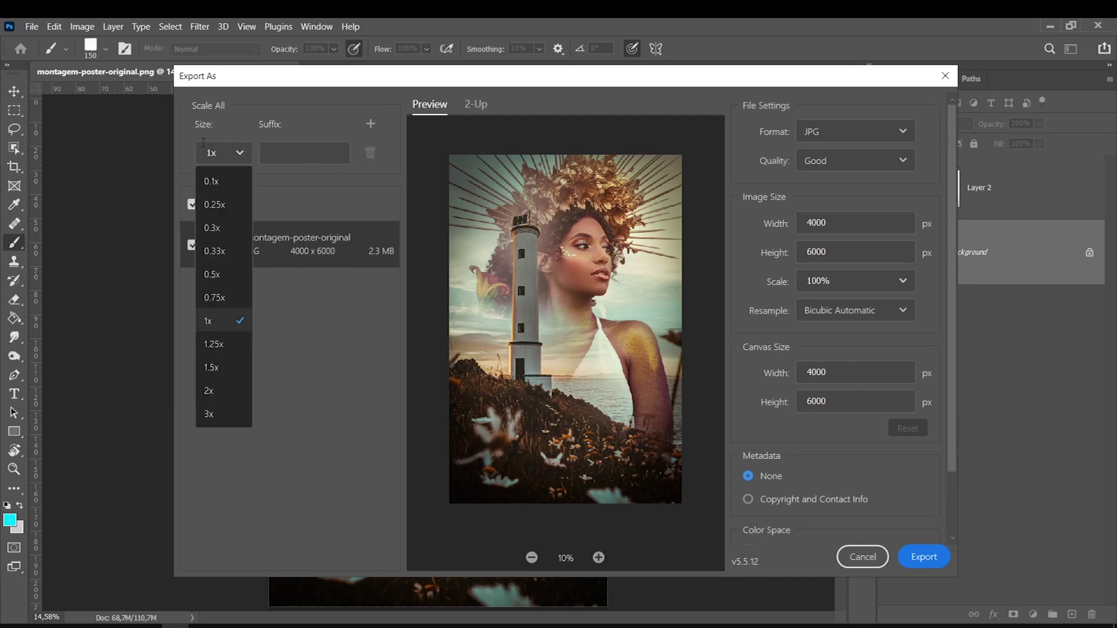
click(208, 323)
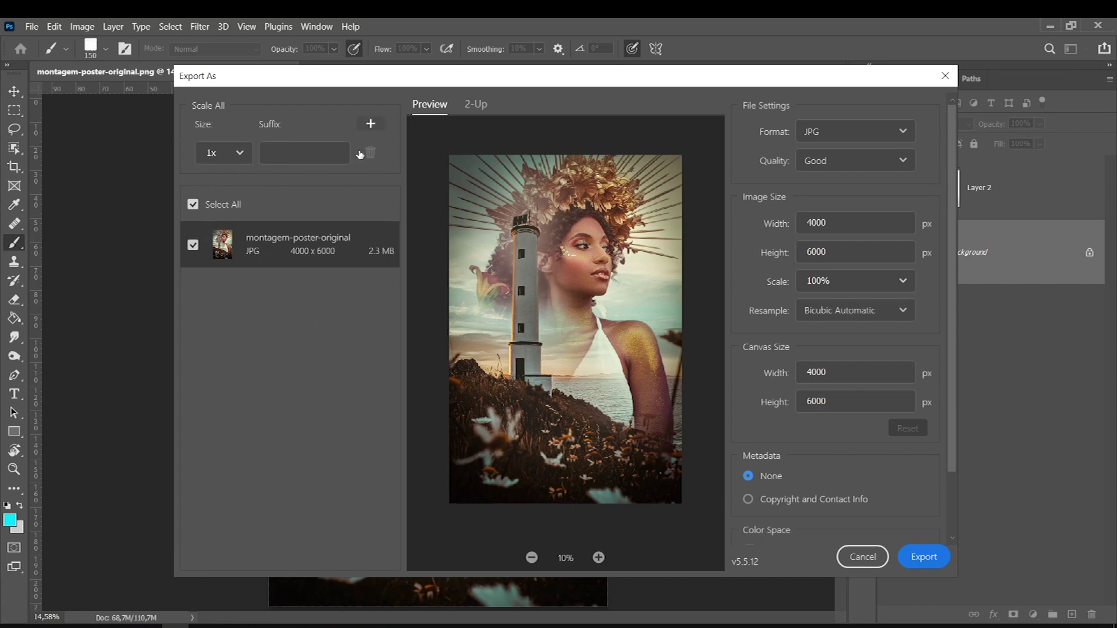
click(370, 124)
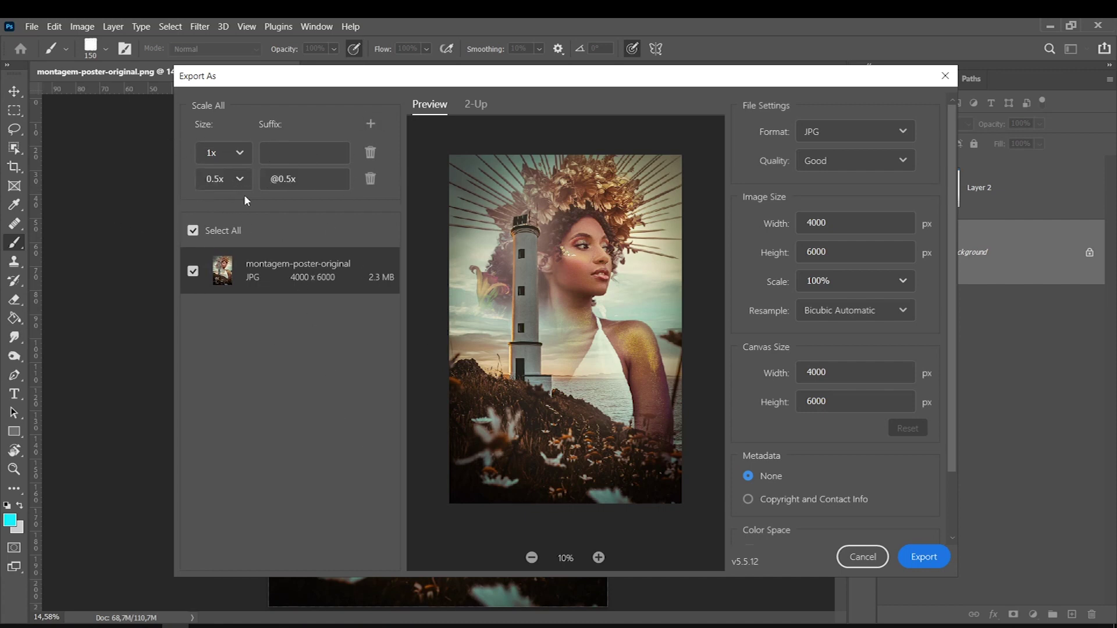
Try 2x and 1.5x as the scale of the second export size
click(222, 179)
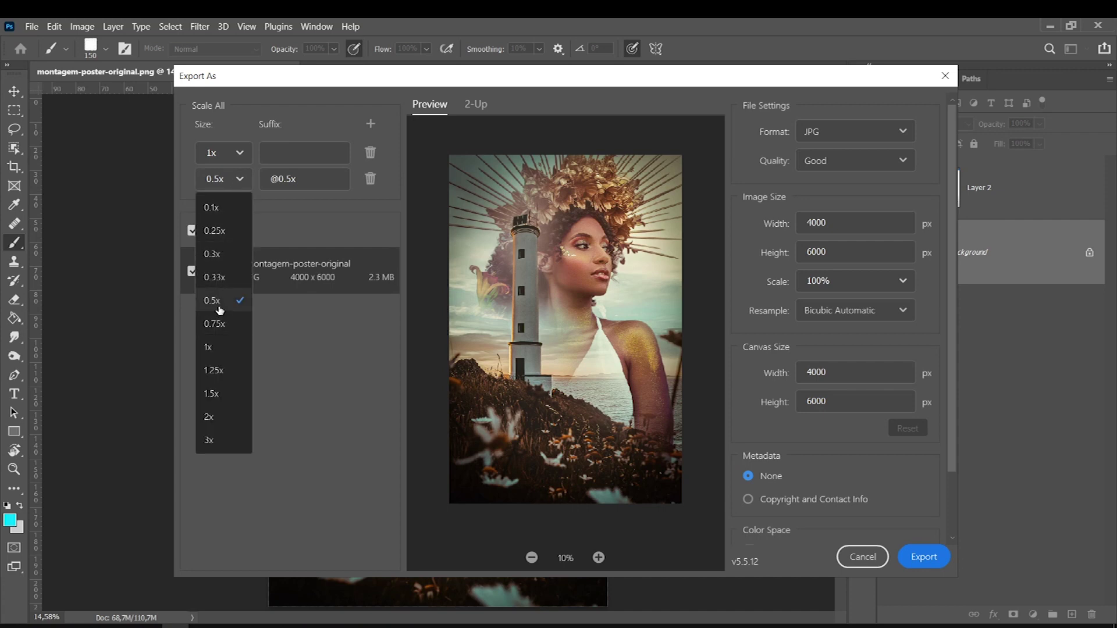
click(206, 417)
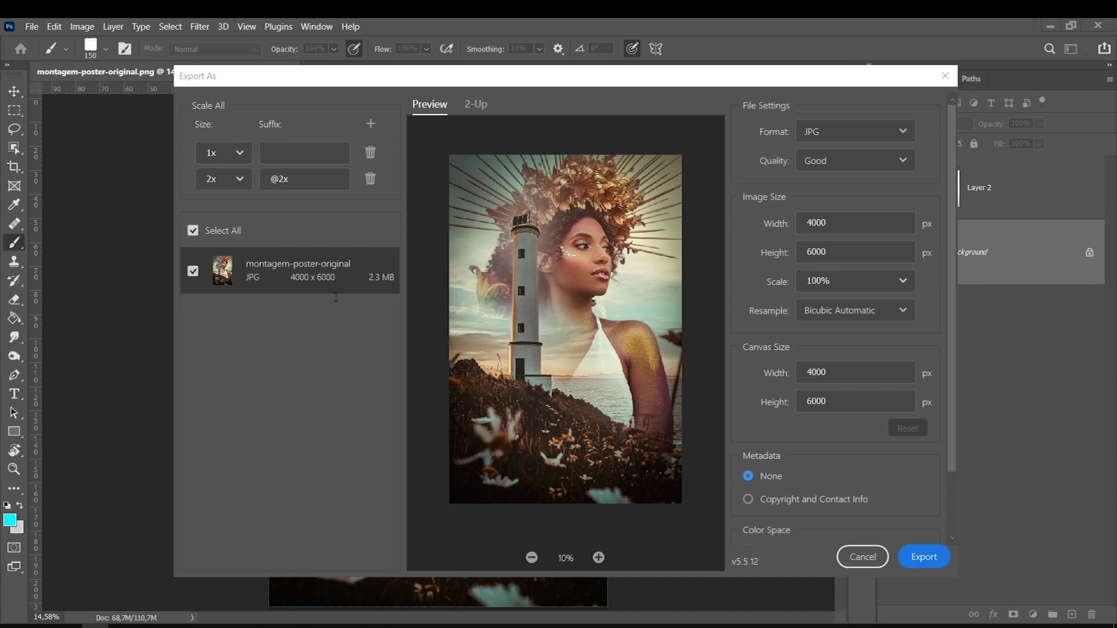
click(230, 173)
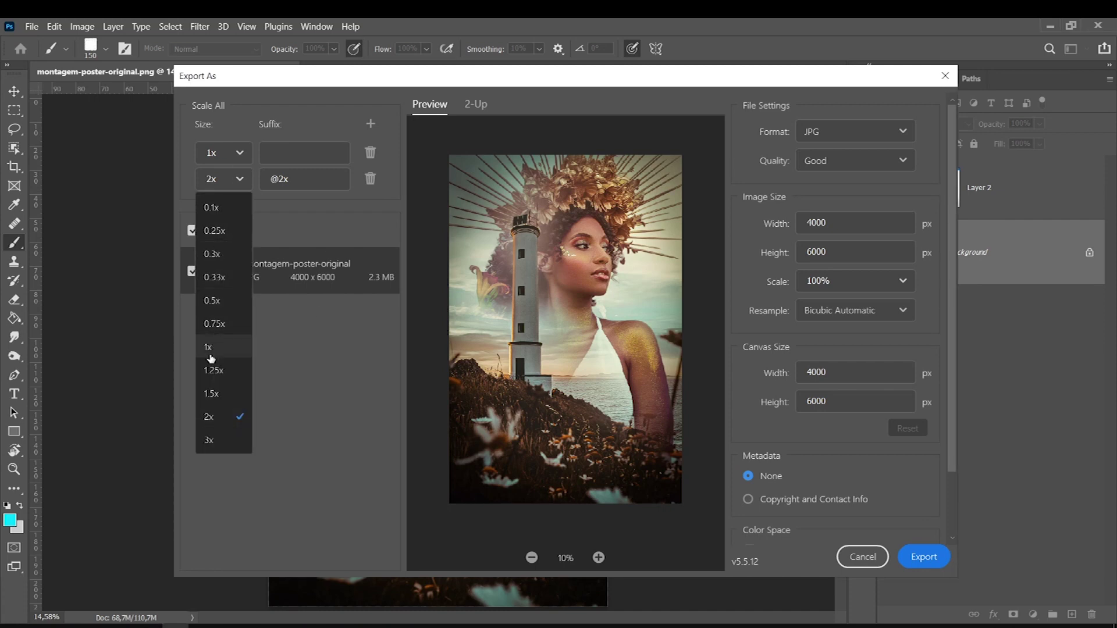
click(210, 393)
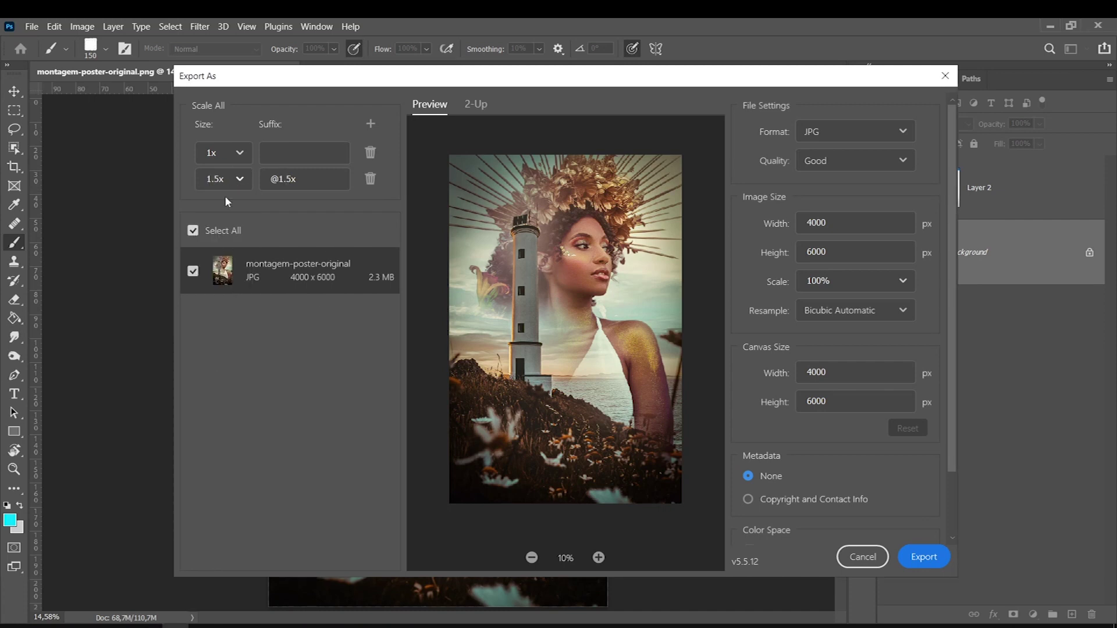
Set the second export size to 0.5x
click(235, 181)
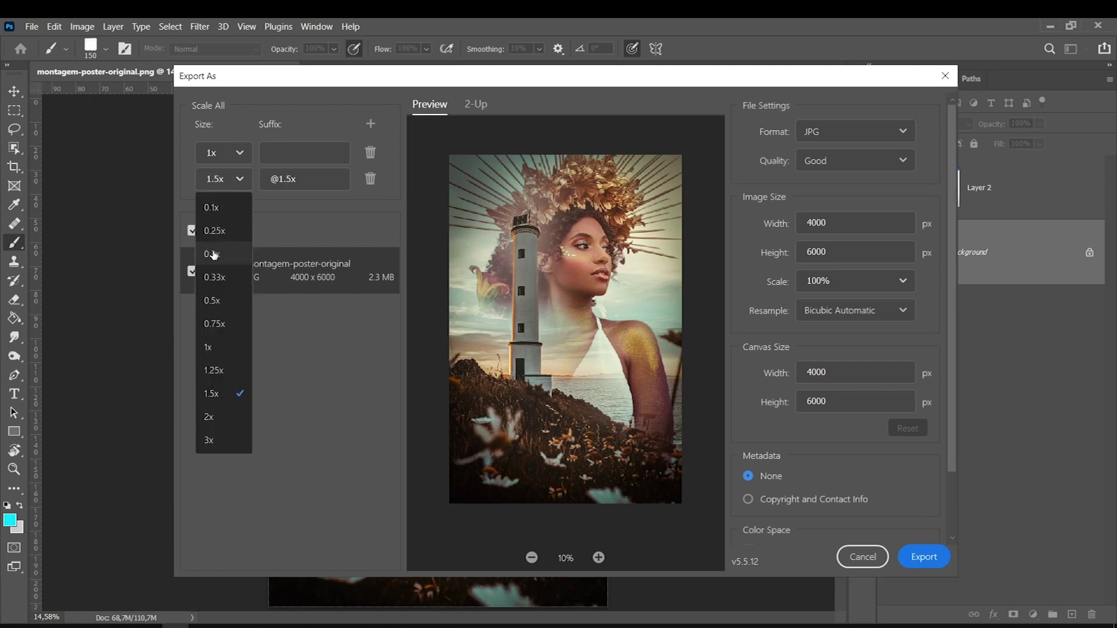
click(213, 300)
drag(212, 151, 196, 151)
Add a third export size and remove it again
click(370, 124)
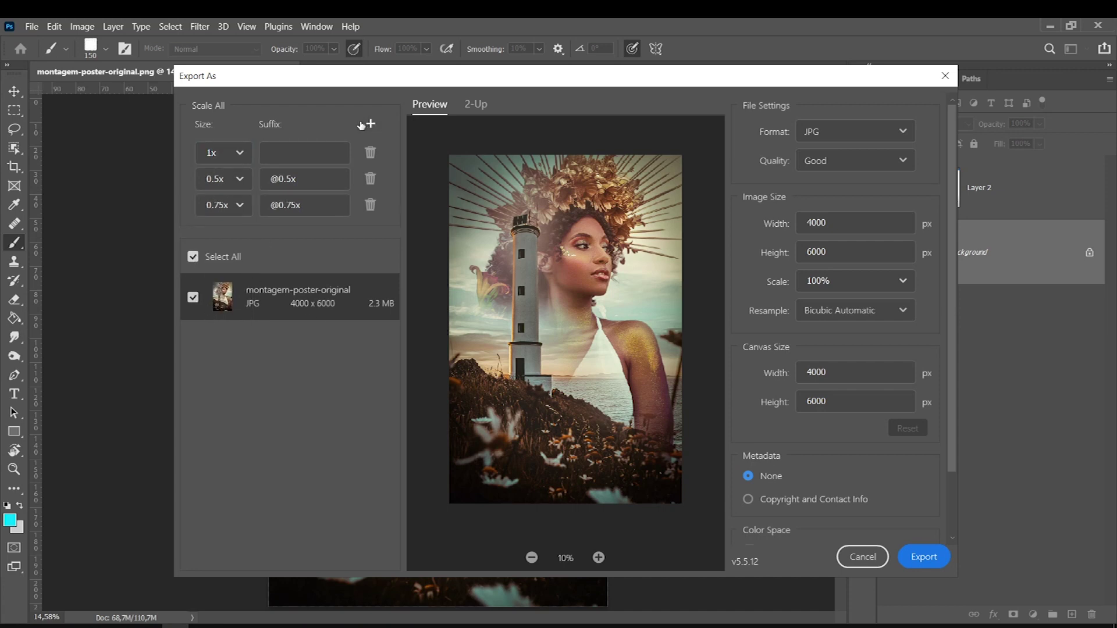
click(370, 204)
double_click(212, 151)
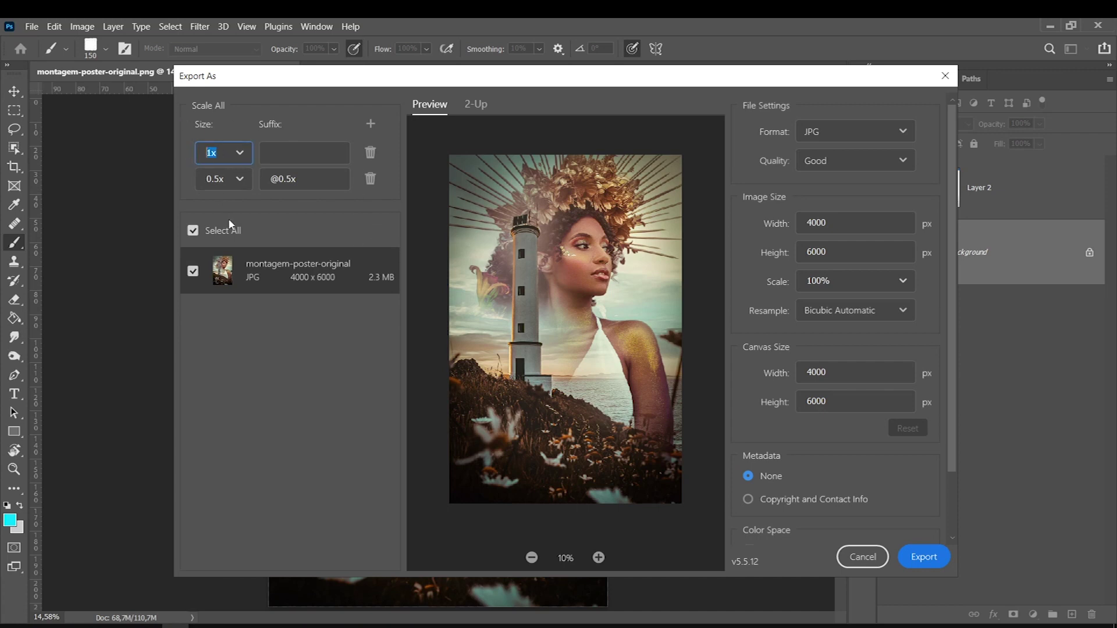
click(297, 280)
Export the poster as JPG files at the 1x and 0.5x sizes
click(238, 179)
click(224, 254)
click(914, 553)
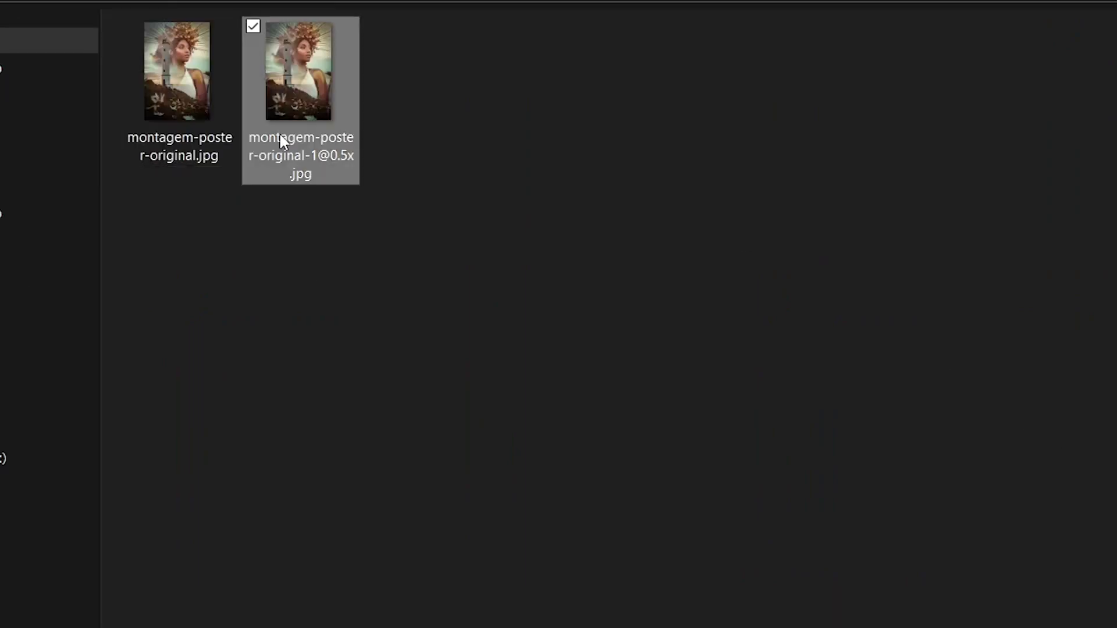
Compare the dimensions and file sizes of the full-size and 0.5x JPG files in the export folder
click(204, 114)
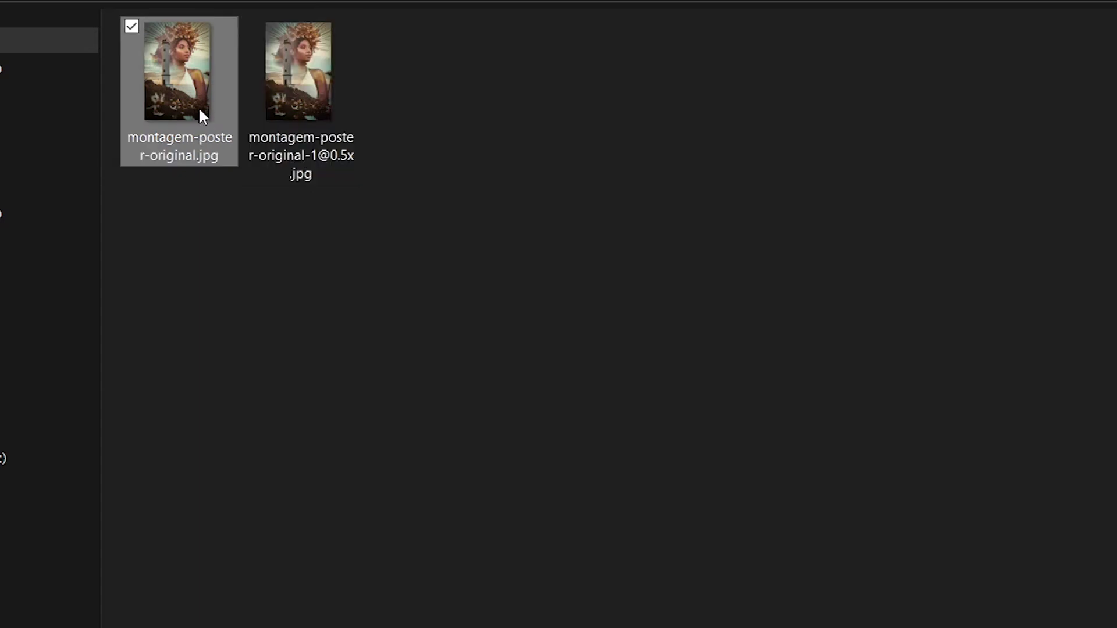
mouse_move(196, 111)
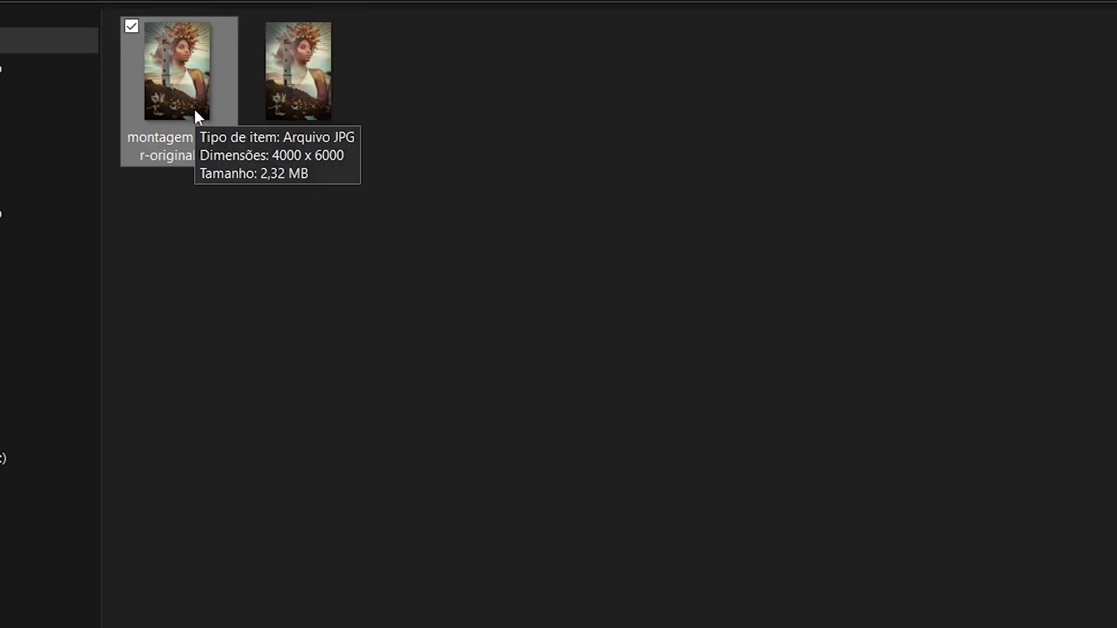
mouse_move(289, 104)
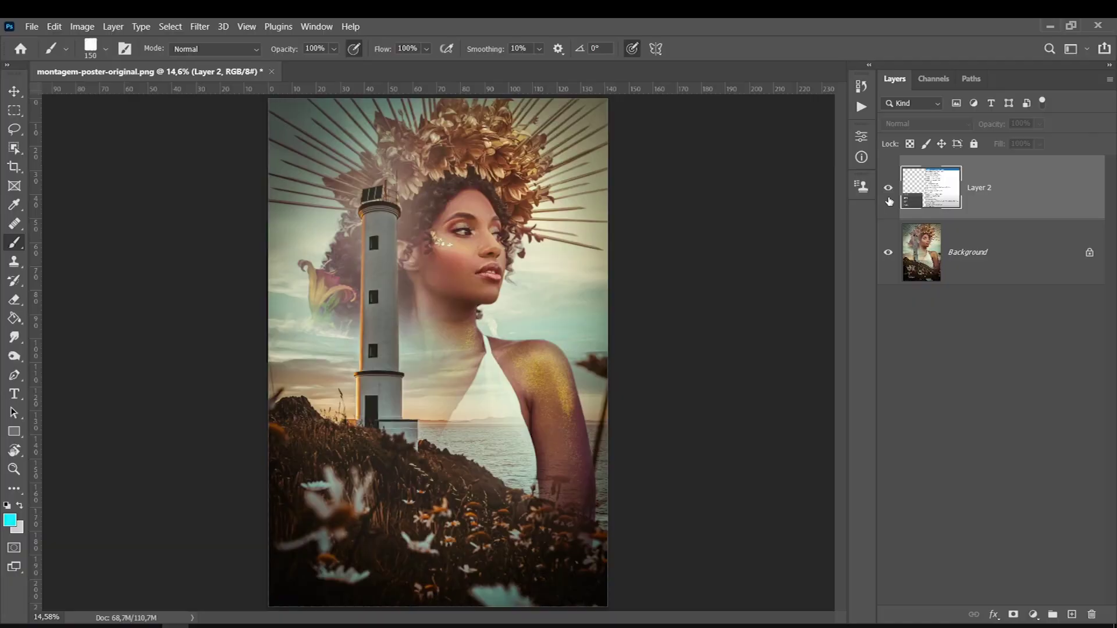
Show Layer 2 with the format lists and hide the Background layer
click(889, 201)
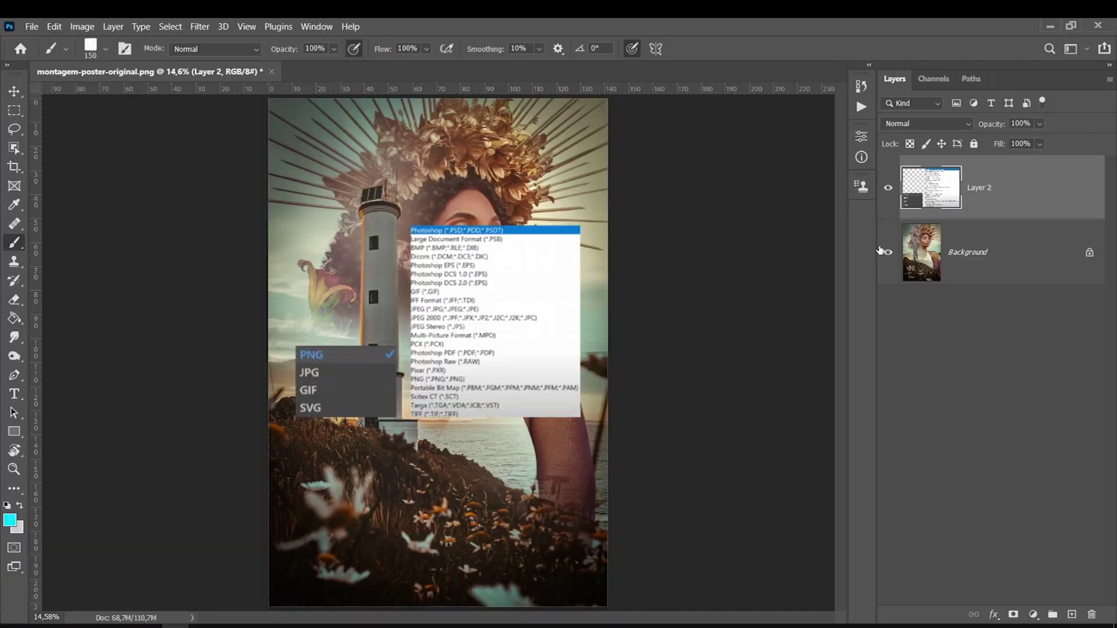
click(890, 254)
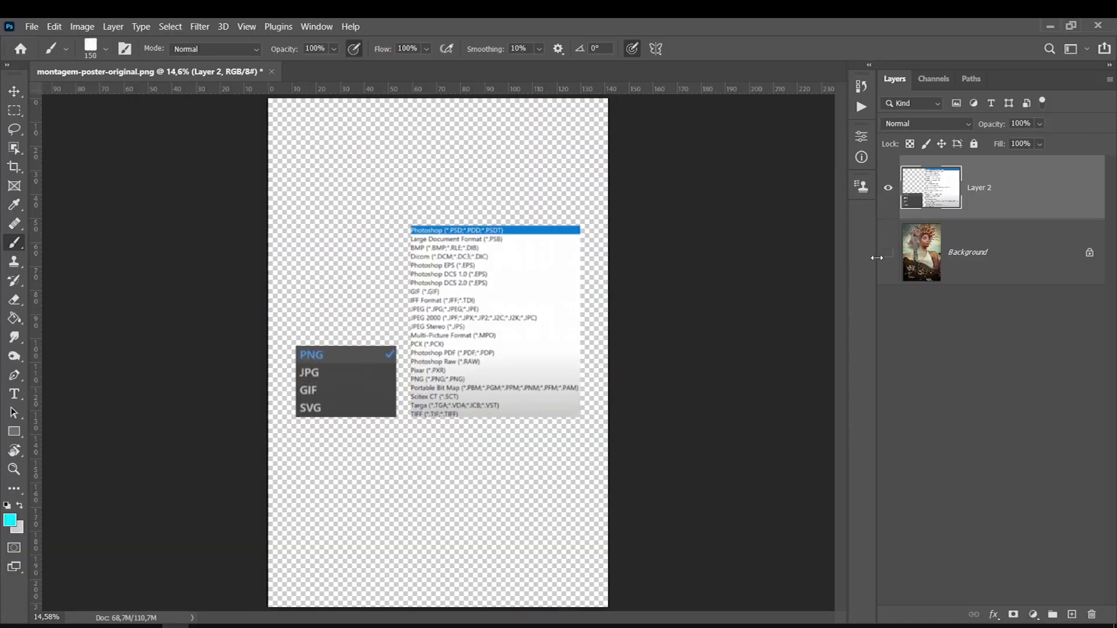
scroll(465, 346, up, 1)
Mark the two format lists and the PNG and TIFF entries on Layer 2 with temporary rectangular selections
click(14, 110)
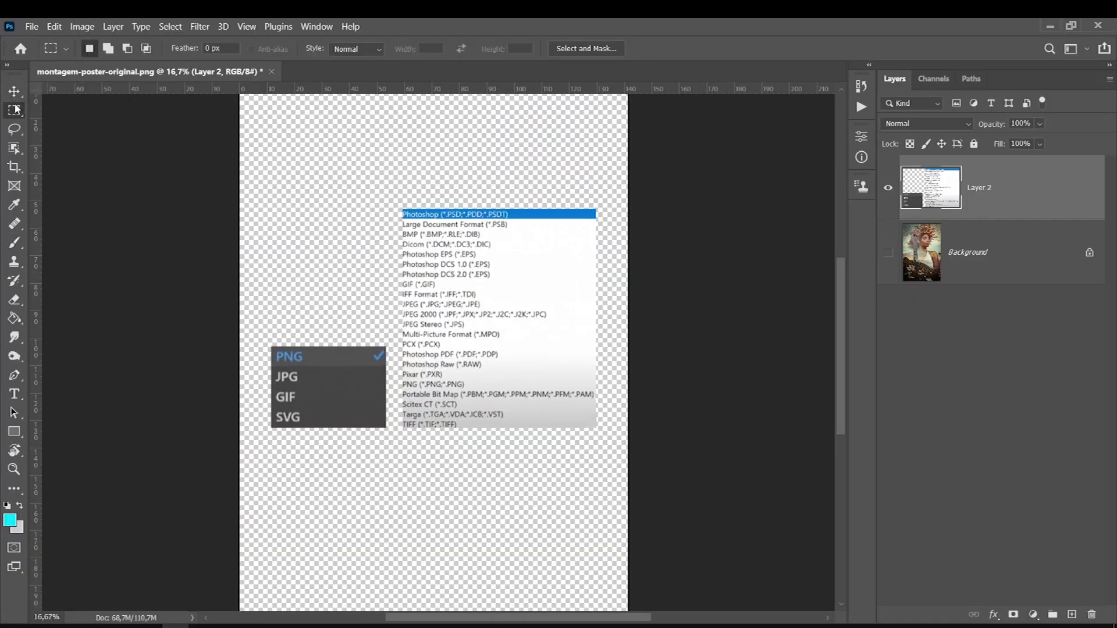
drag(387, 346, 271, 430)
drag(599, 205, 398, 434)
click(384, 208)
drag(399, 379, 538, 385)
drag(401, 423, 545, 428)
key(ctrl+d)
drag(507, 258, 350, 266)
click(533, 294)
drag(491, 299, 369, 306)
drag(290, 311, 285, 304)
Make the Background layer the only visible layer
alt+click(888, 252)
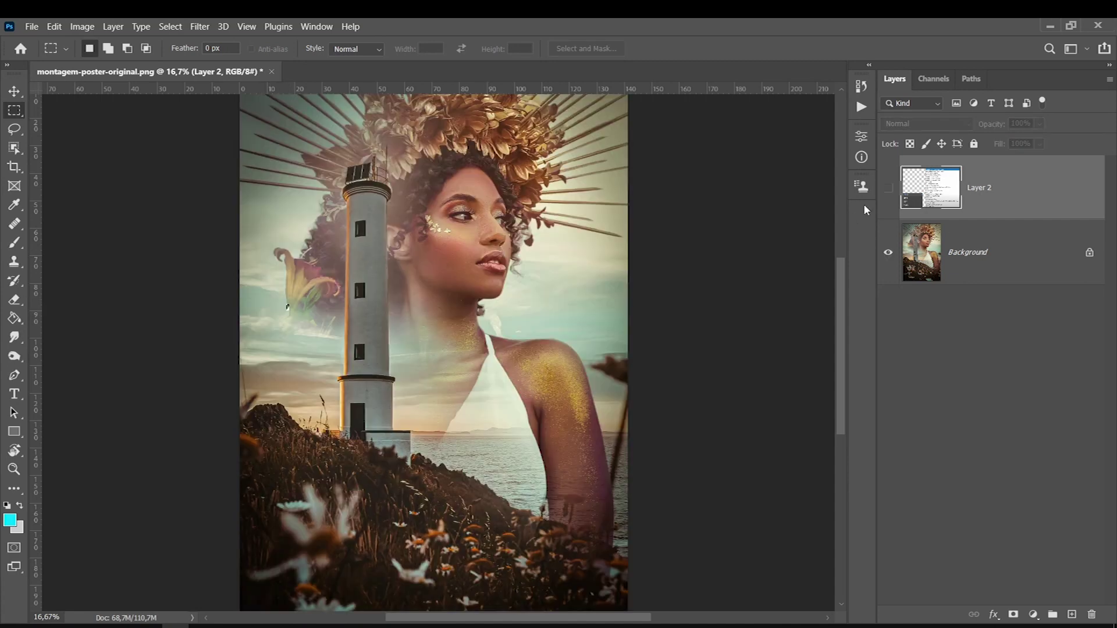
Show Layer 2 over the poster and move its format lists slightly down and to the right
click(888, 187)
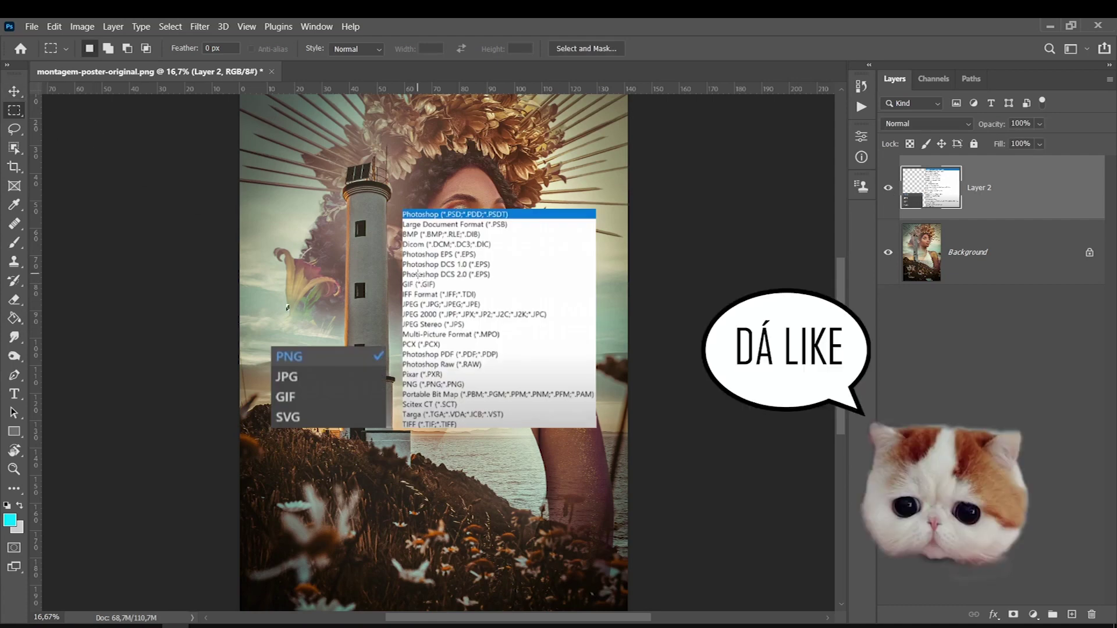
key(ctrl+t)
key(Return)
key(ctrl+t)
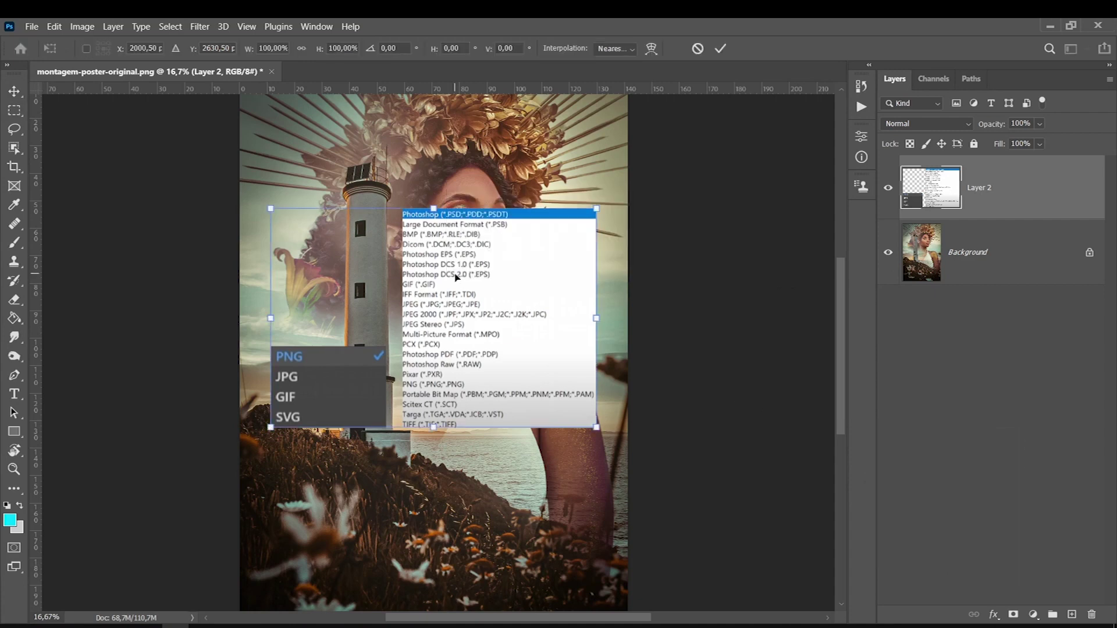
drag(319, 404, 343, 425)
key(Return)
Add a new layer above the Background with a cyan-filled circle beside the top of the lighthouse
click(960, 253)
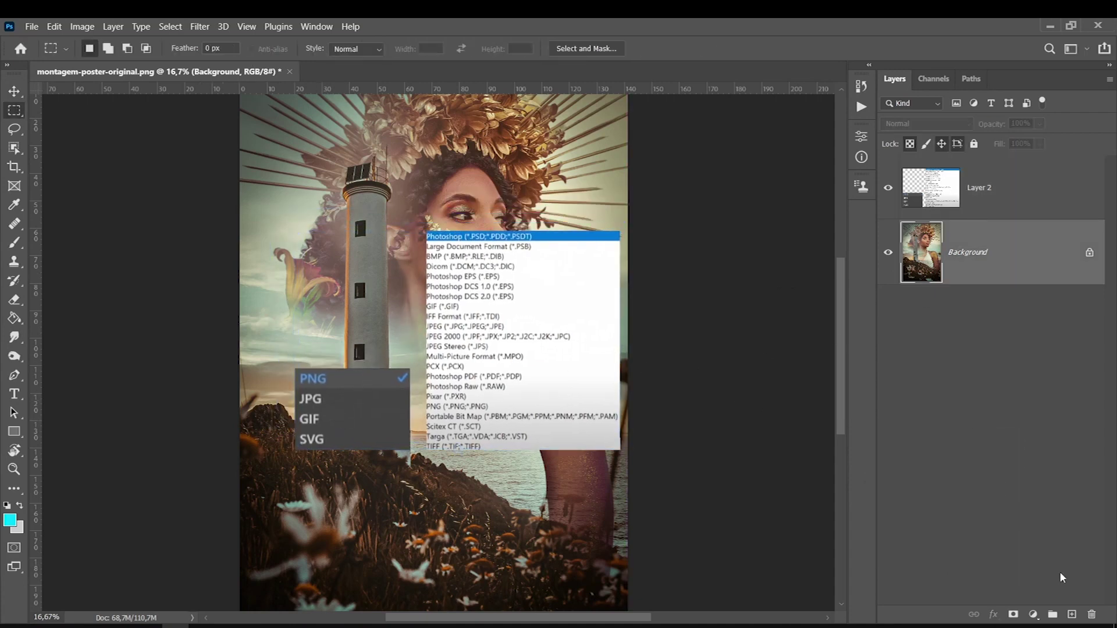
click(1071, 614)
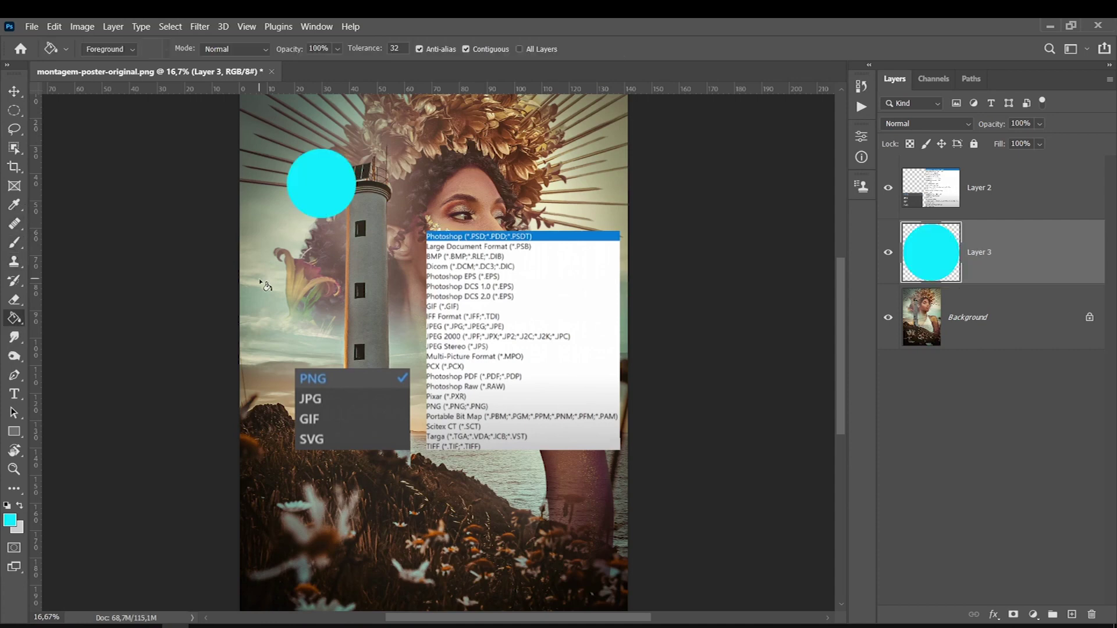
Move the format lists on Layer 2 straight down to the lower part of the poster
click(933, 187)
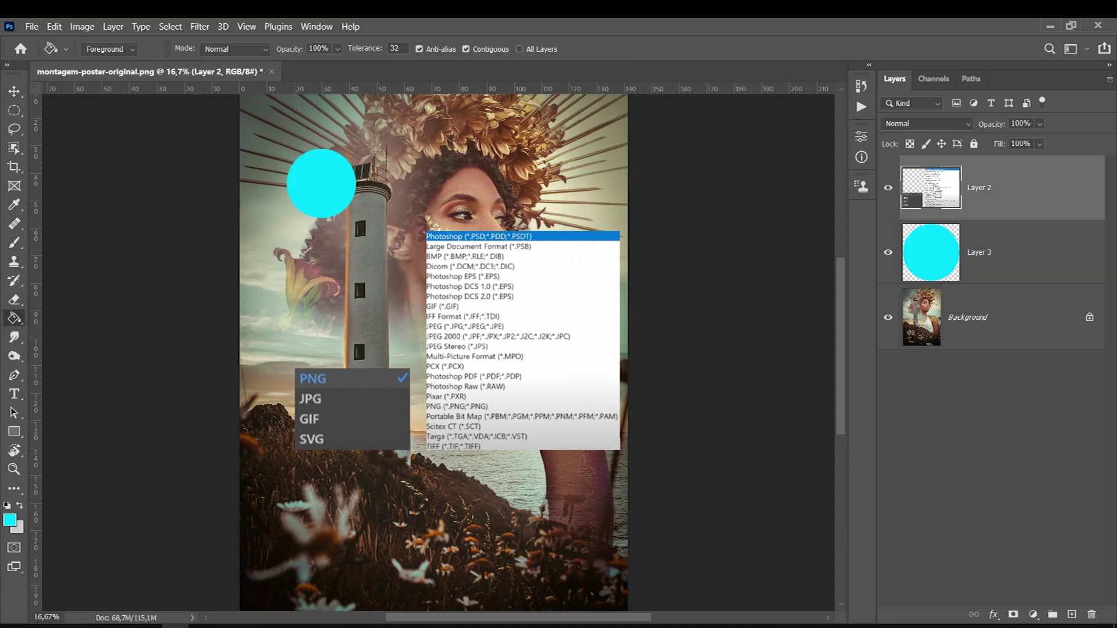
key(ctrl+t)
drag(367, 428, 365, 575)
key(Return)
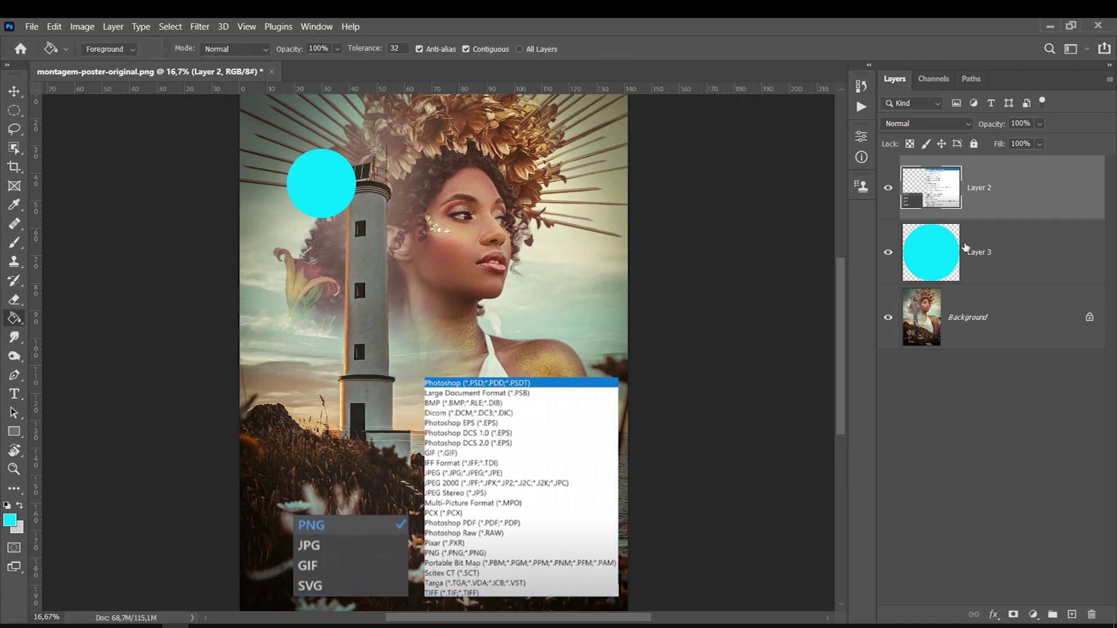
Move the cyan circle on Layer 3 up and left into the poster's upper-left corner
click(965, 248)
key(ctrl+t)
drag(312, 197, 285, 160)
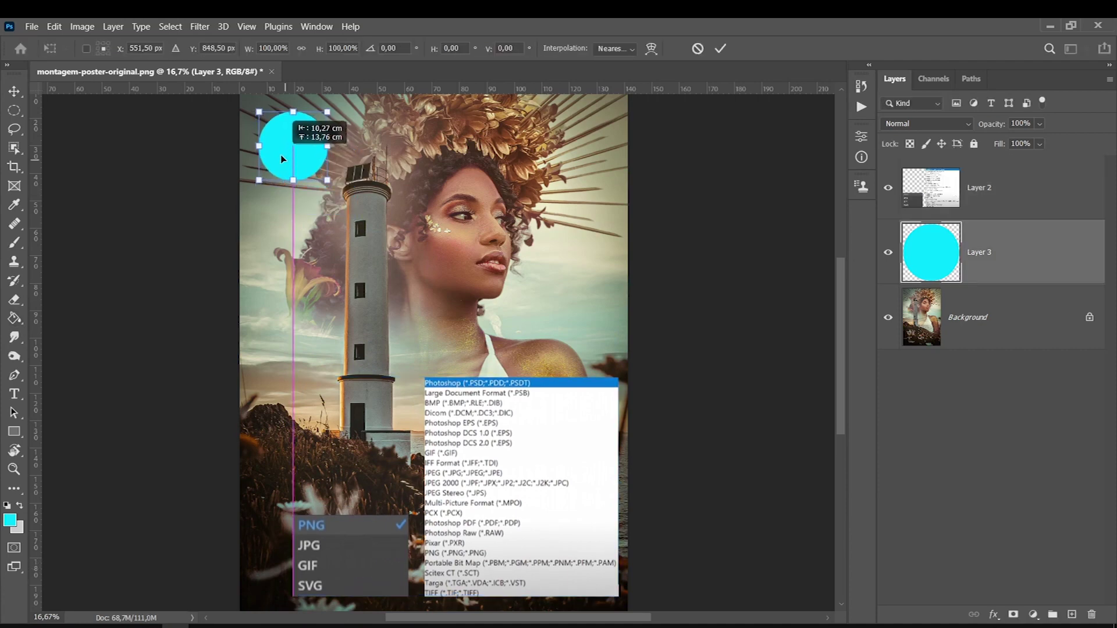
key(Return)
key(g)
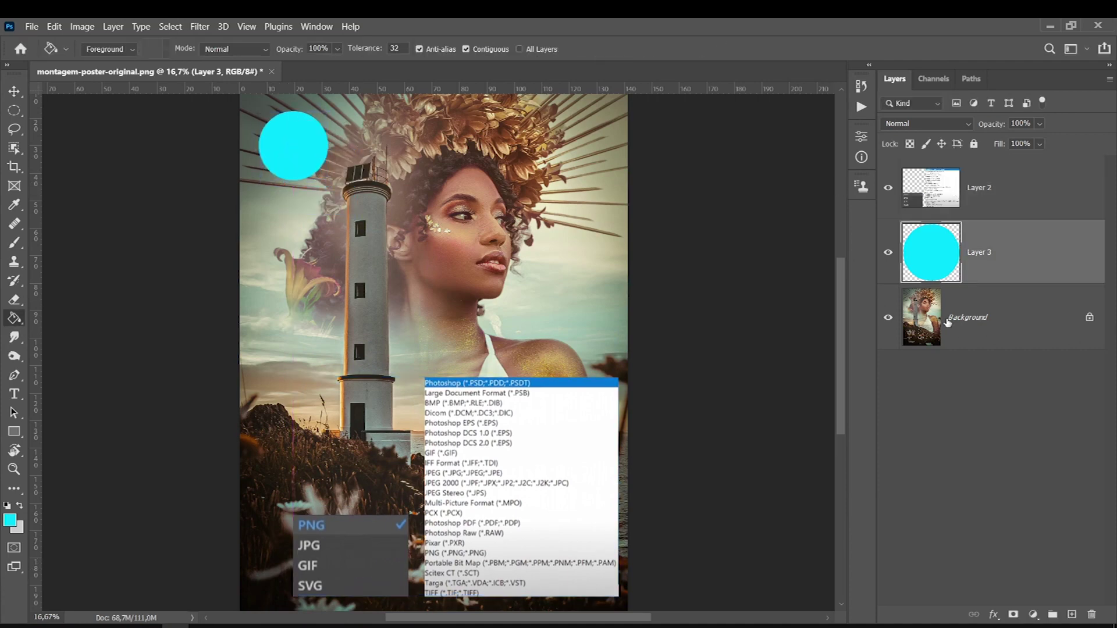
Rename the Background layer fundo, the circle layer bola and the format-list layer texto
click(963, 320)
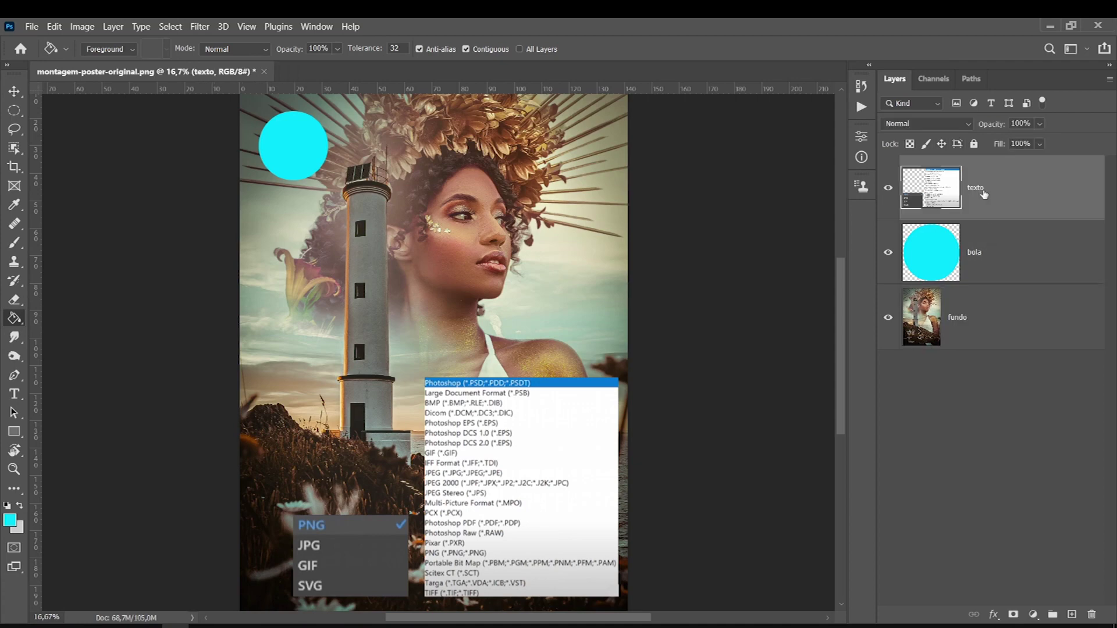
click(1018, 296)
click(1006, 240)
click(990, 212)
Hide the fundo and texto layers, leaving only the bola layer visible
click(887, 317)
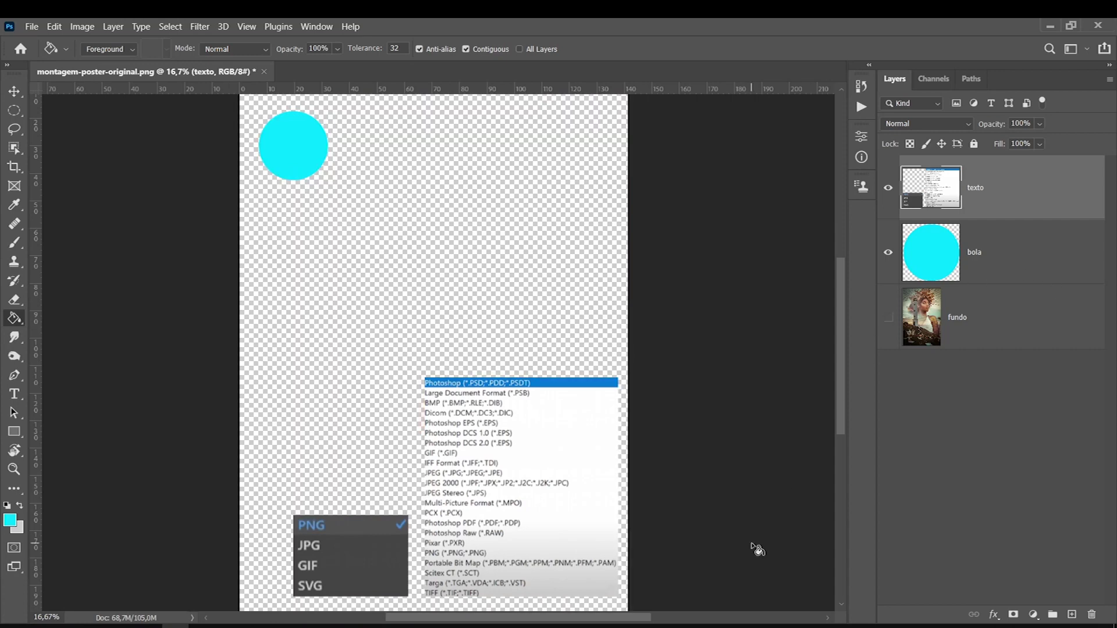
click(981, 265)
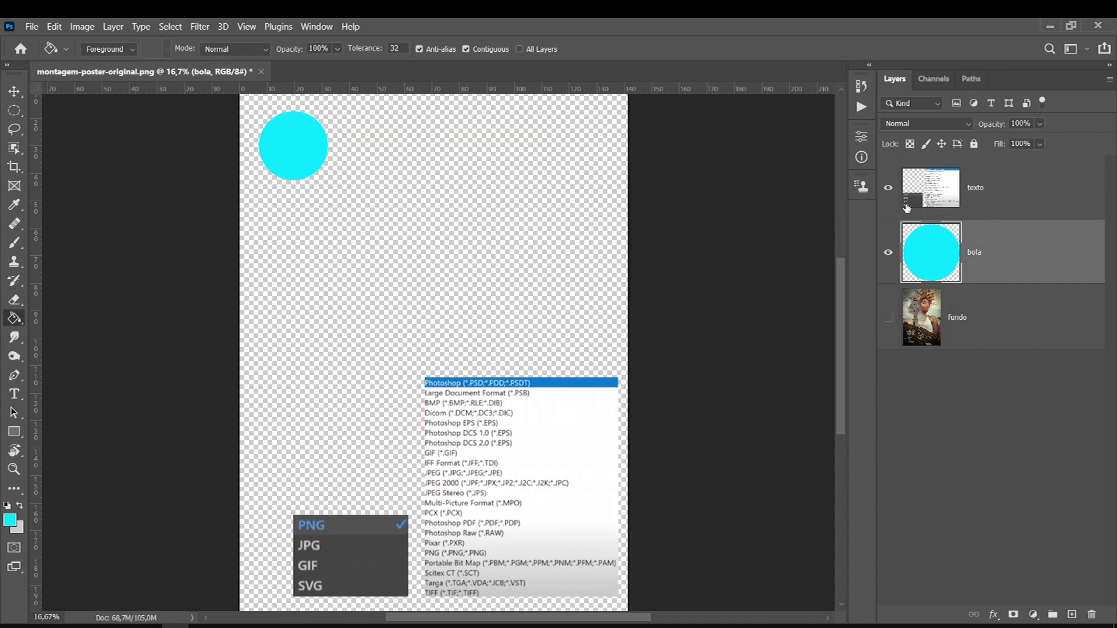
click(887, 187)
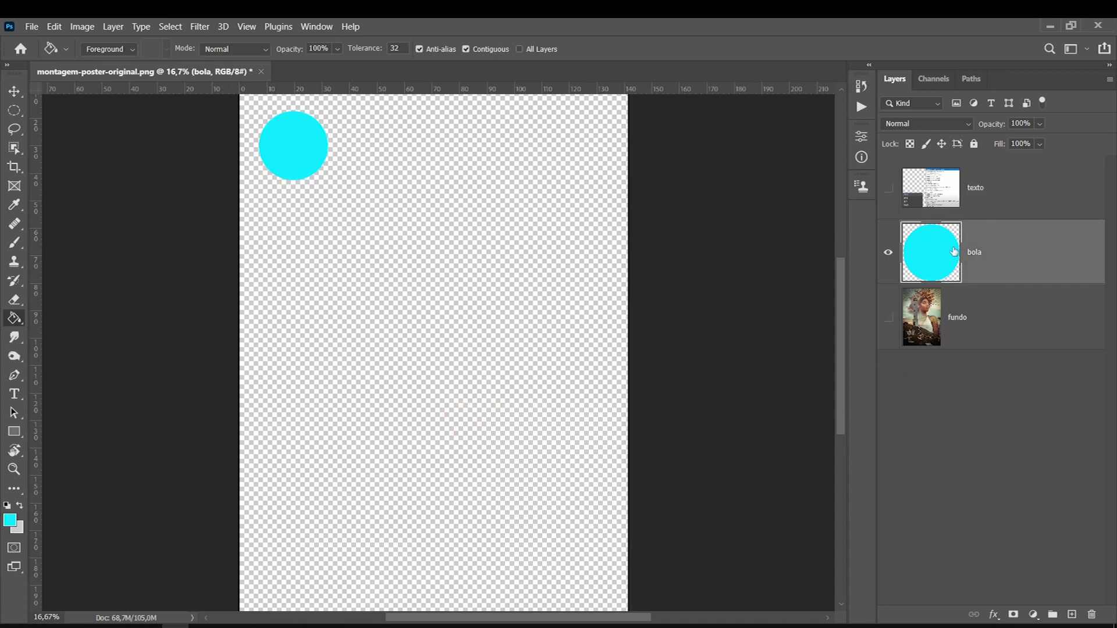
Choose PNG as the Save As format for the isolated circle
click(32, 26)
click(55, 195)
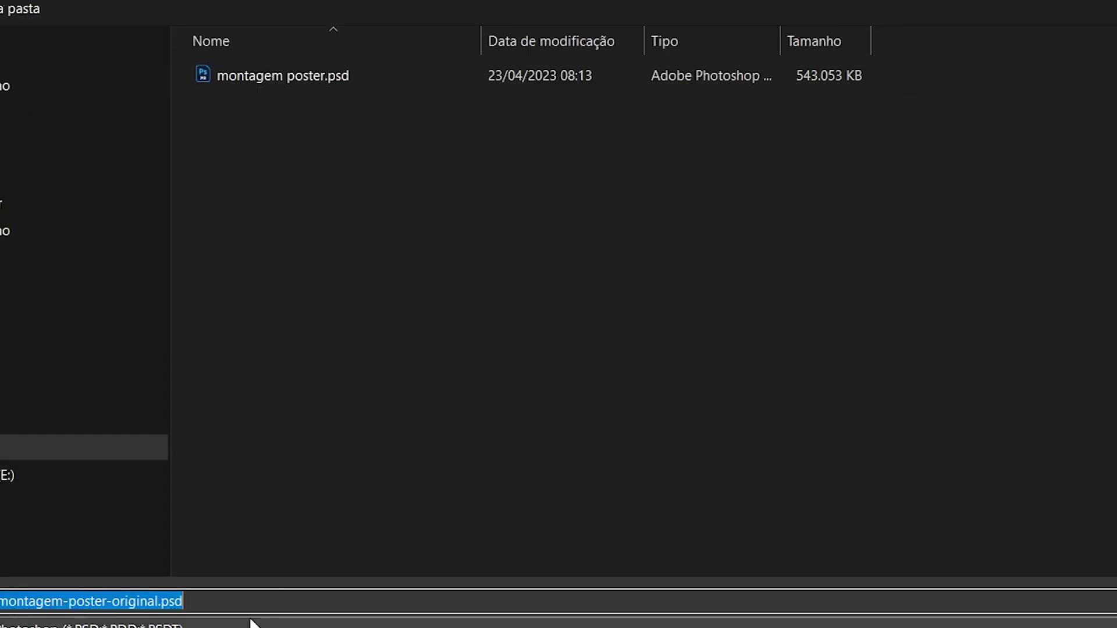
click(42, 625)
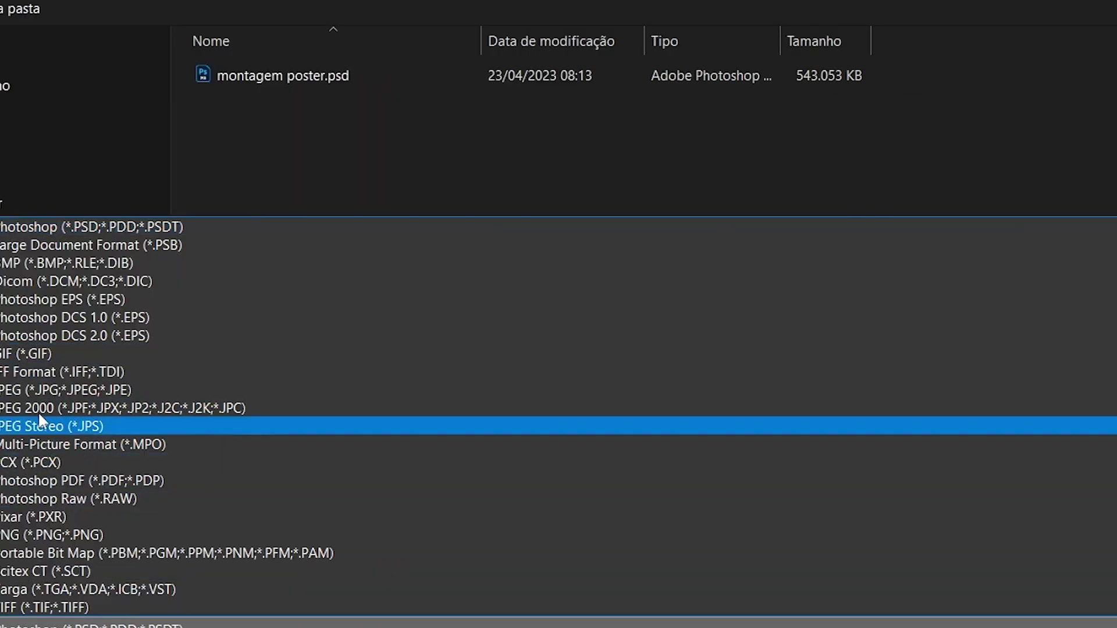
click(23, 533)
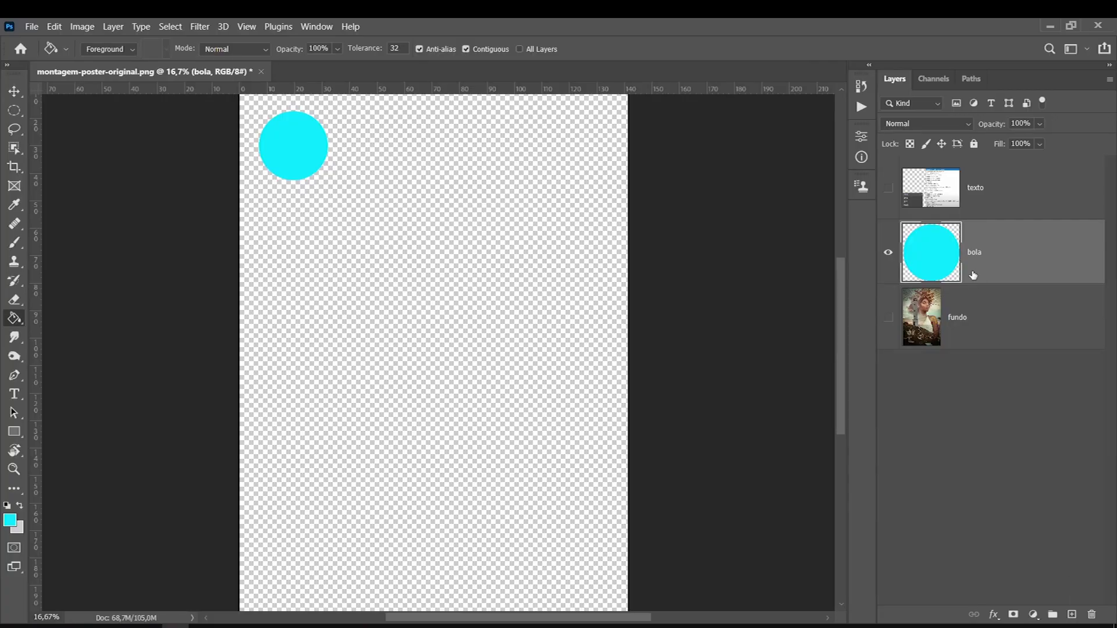
Show the texto layer on its own, and make the bola and fundo layers visible again
click(888, 252)
click(888, 188)
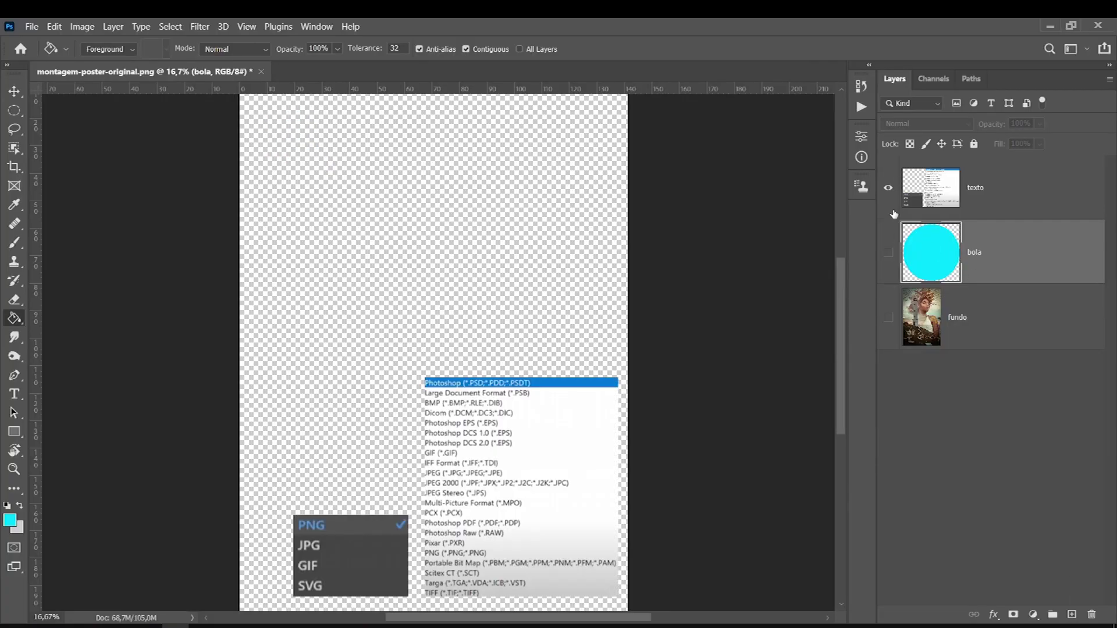
click(888, 252)
click(893, 304)
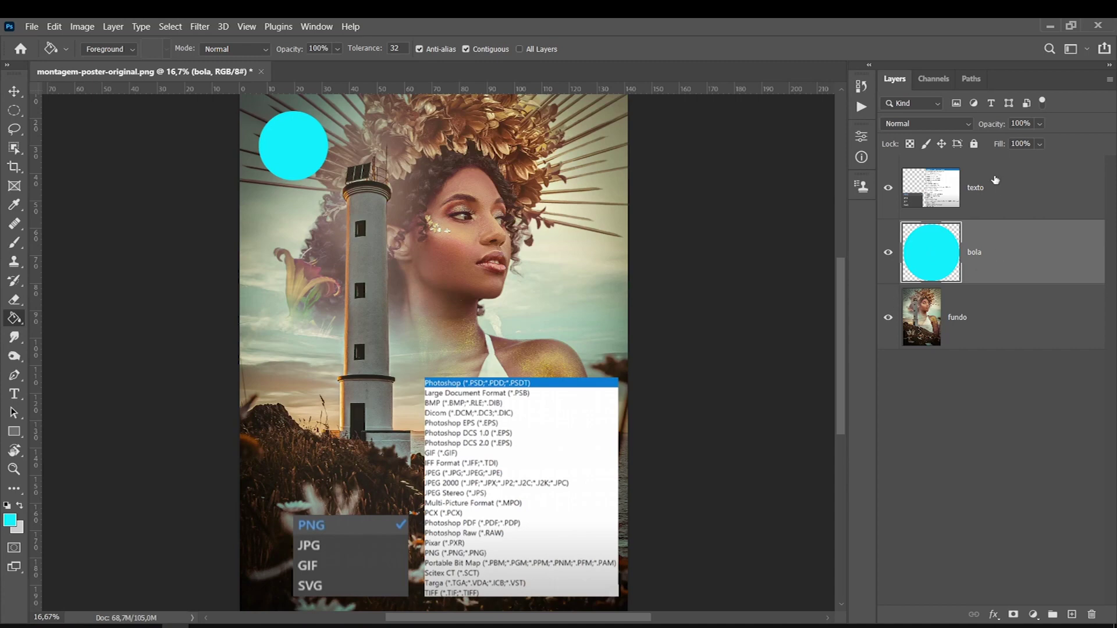
Select the texto and bola layers together and open Export As for them
click(992, 188)
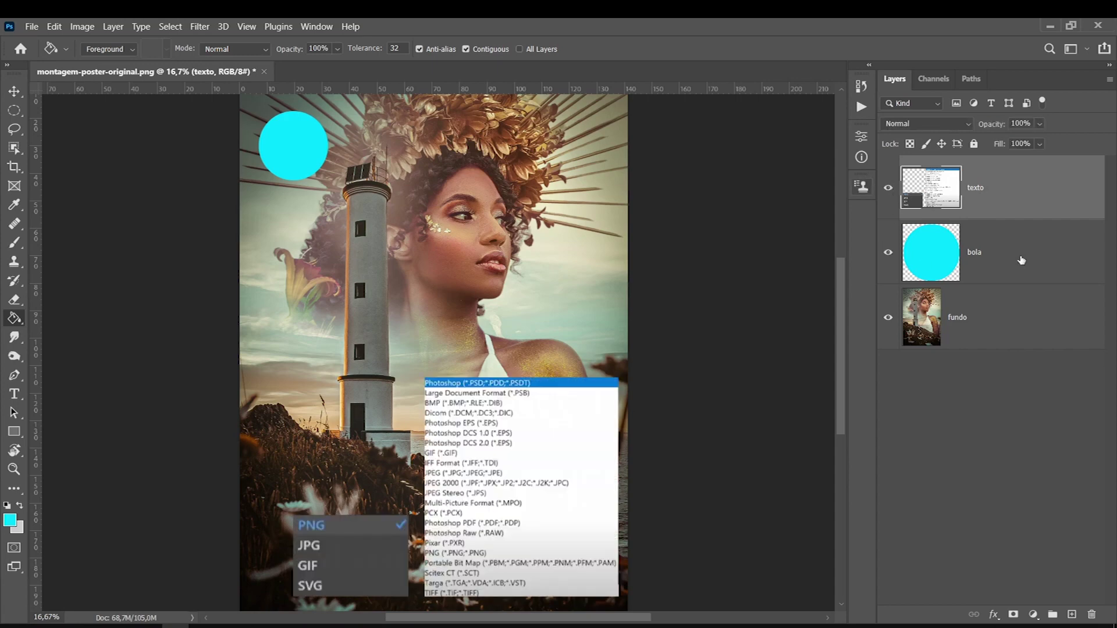
shift+click(1025, 259)
click(888, 252)
click(888, 252)
right_click(1007, 255)
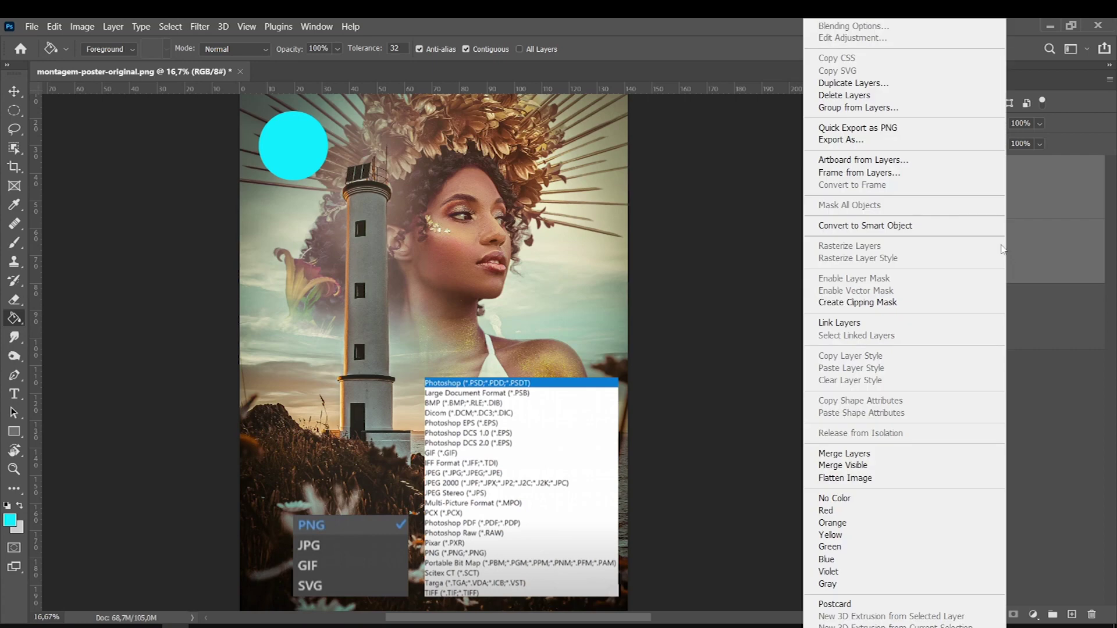
click(870, 140)
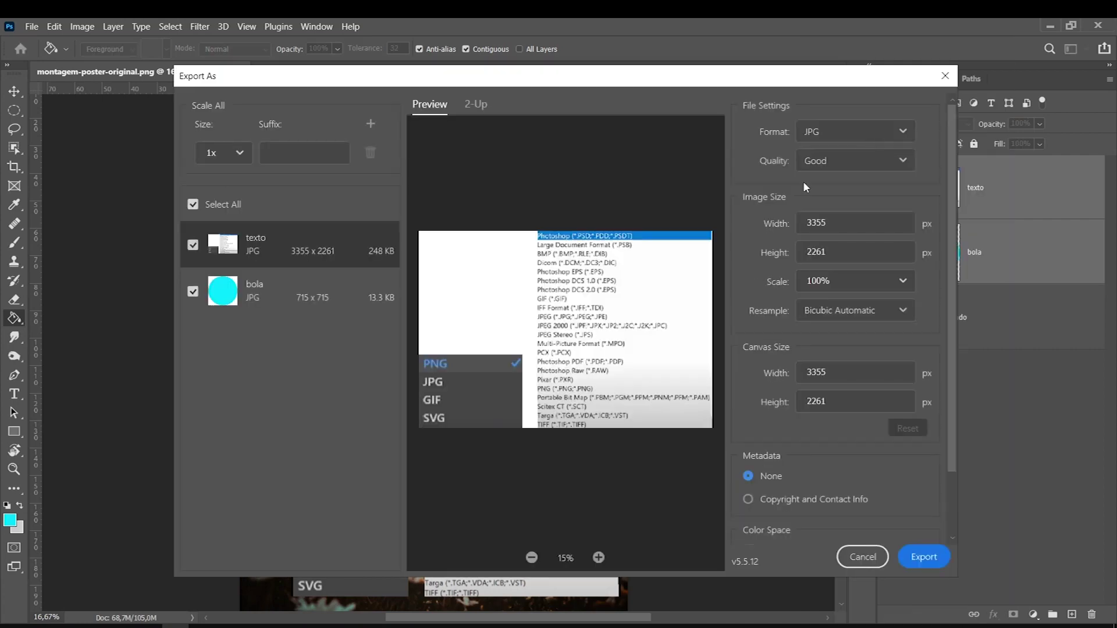
Set both texto and bola to PNG in the layer export, preview their transparency and cancel the export
click(271, 302)
click(286, 257)
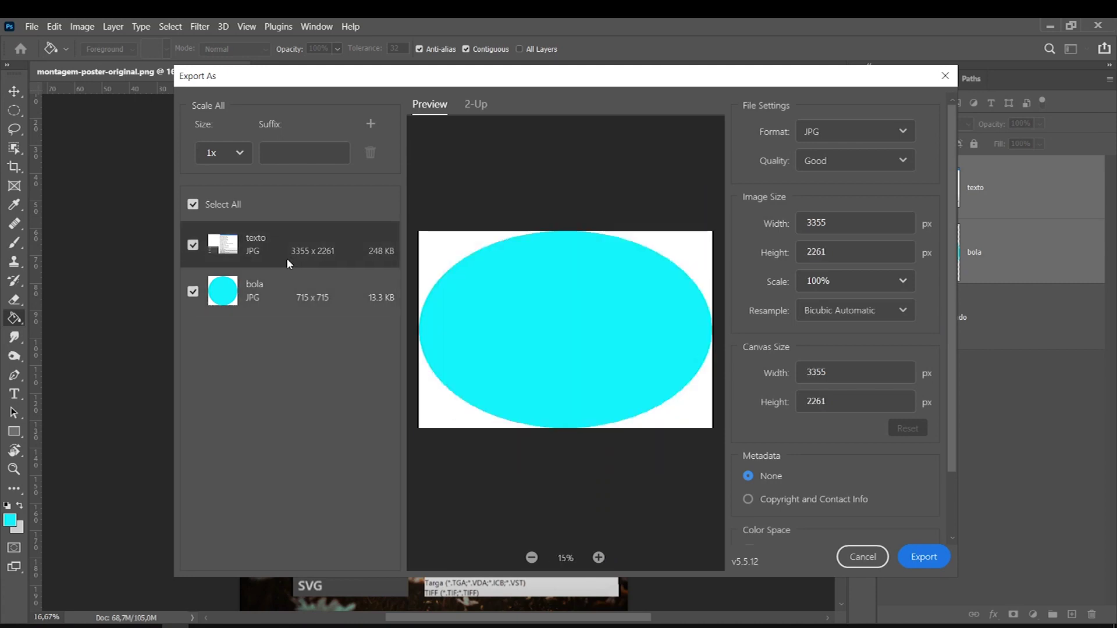
click(836, 142)
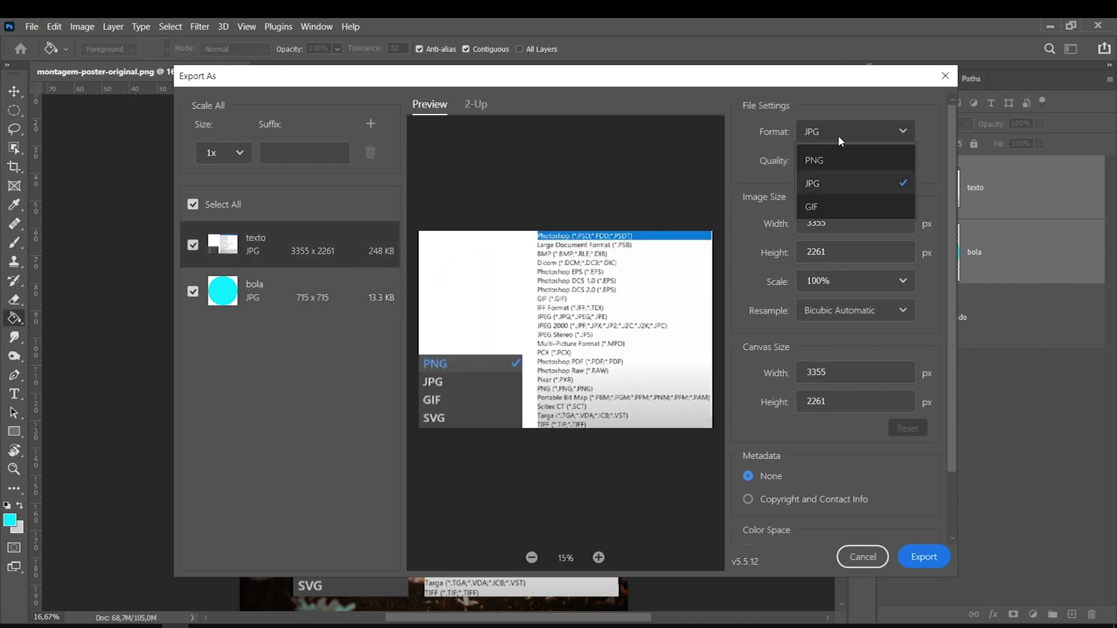
click(837, 160)
click(297, 301)
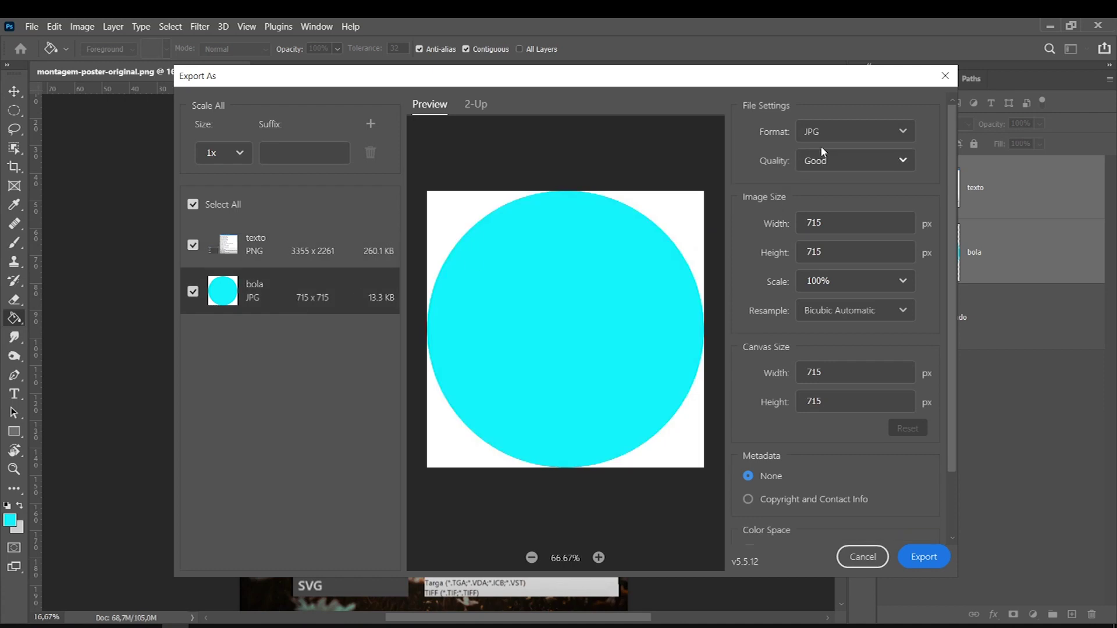
click(826, 134)
click(825, 158)
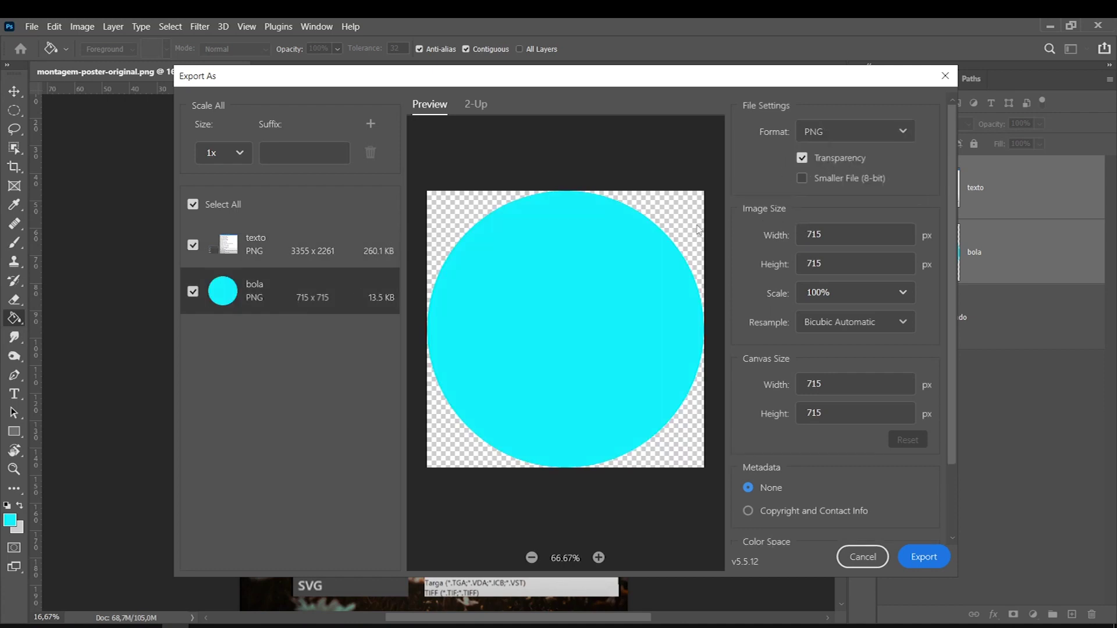
click(353, 244)
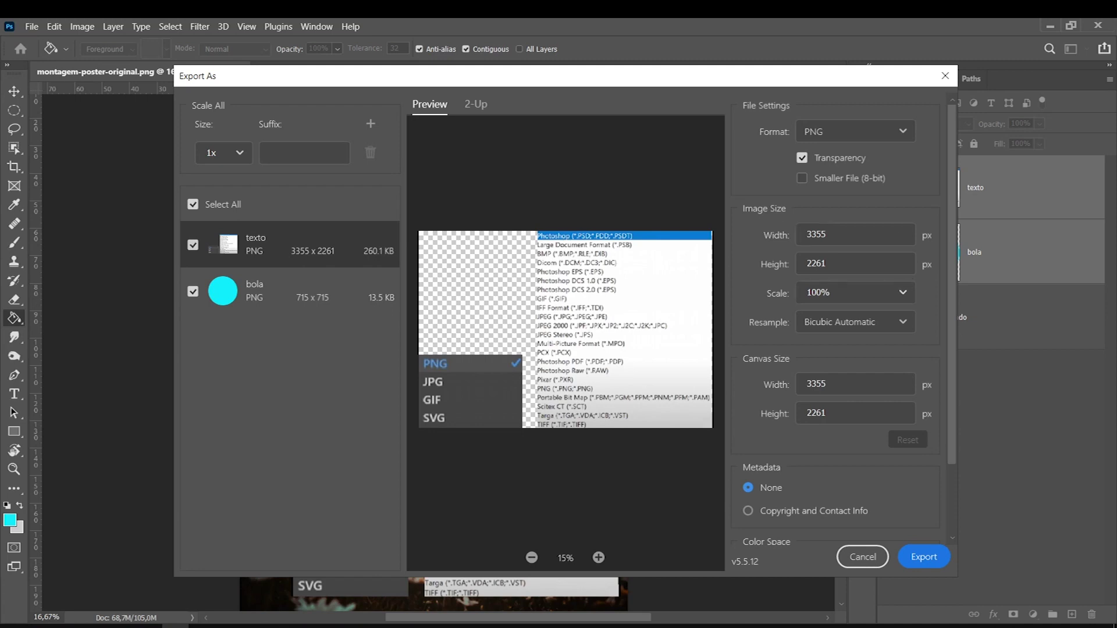
click(862, 559)
Hide the texto and bola layers and open Save for Web (Legacy) for the fundo poster
drag(889, 195, 887, 256)
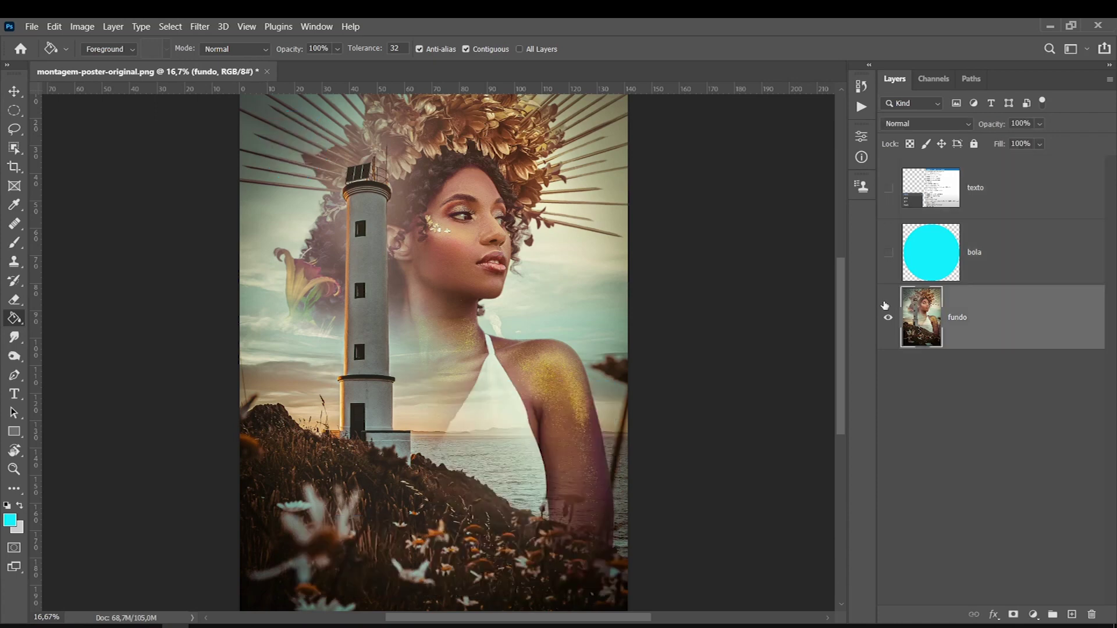
click(31, 28)
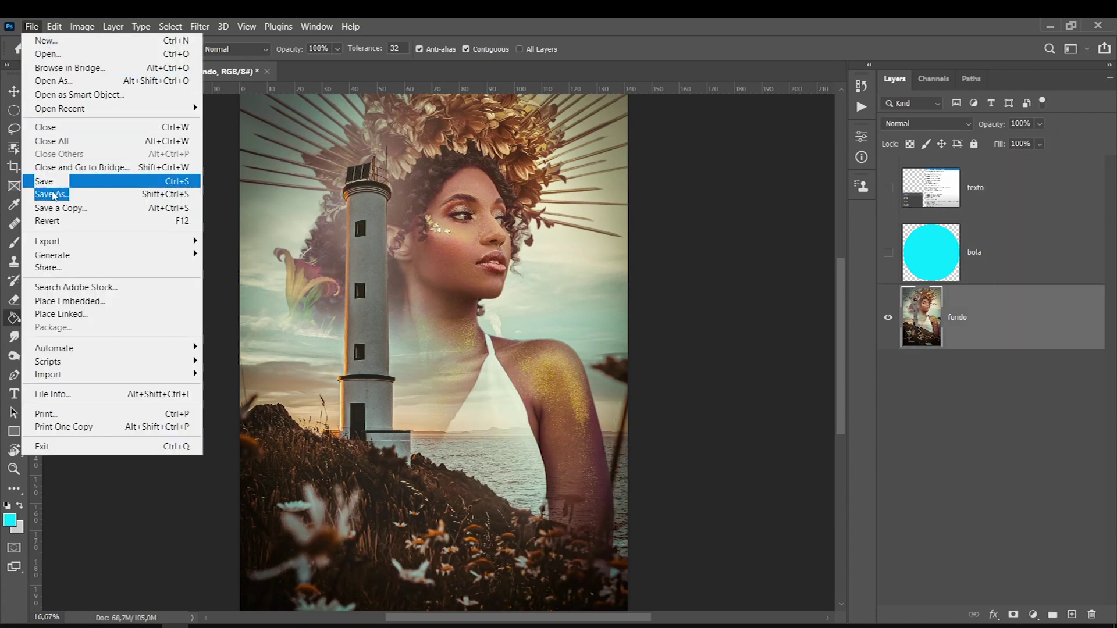
mouse_move(107, 243)
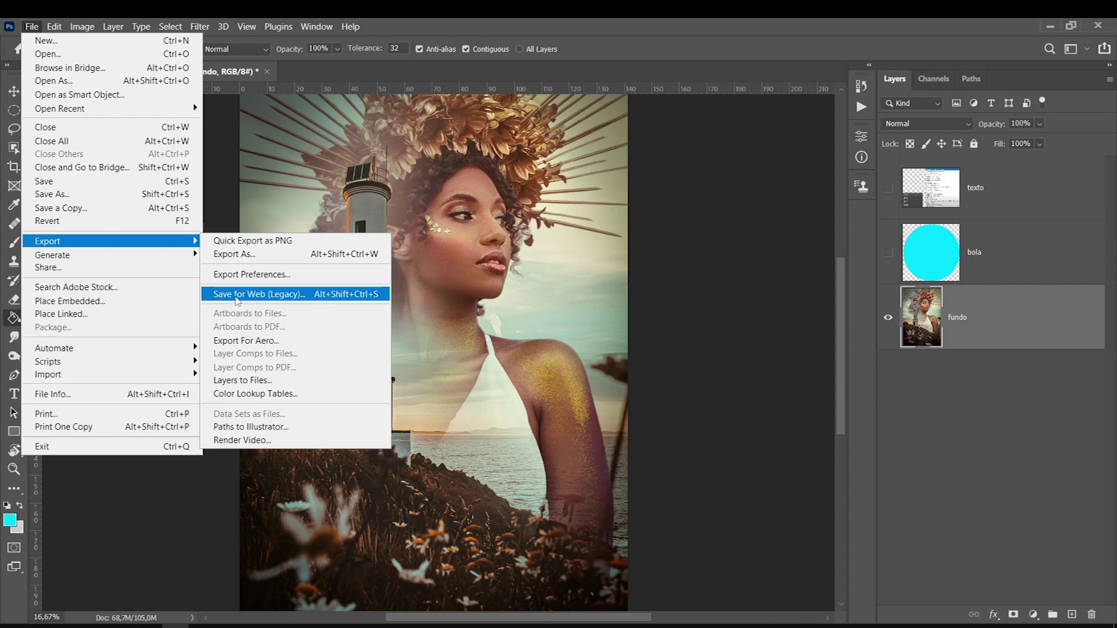
click(237, 297)
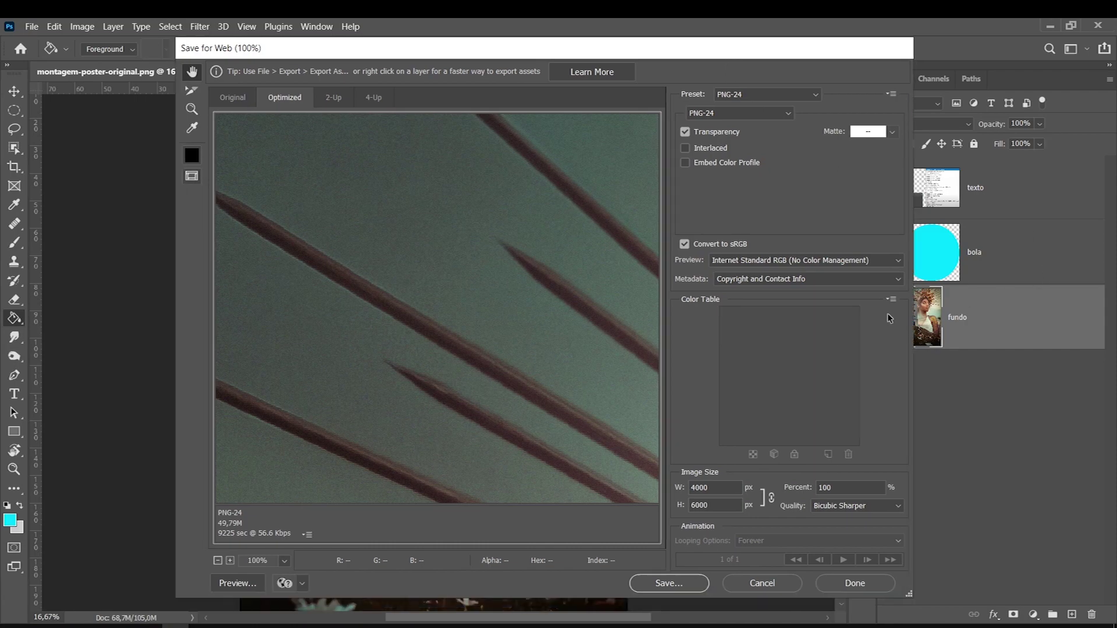
Fit the whole poster in the Save for Web preview at 12.5% and examine its width and height settings
click(218, 561)
click(218, 561)
click(218, 561)
click(218, 561)
click(219, 560)
click(218, 561)
click(218, 561)
click(219, 561)
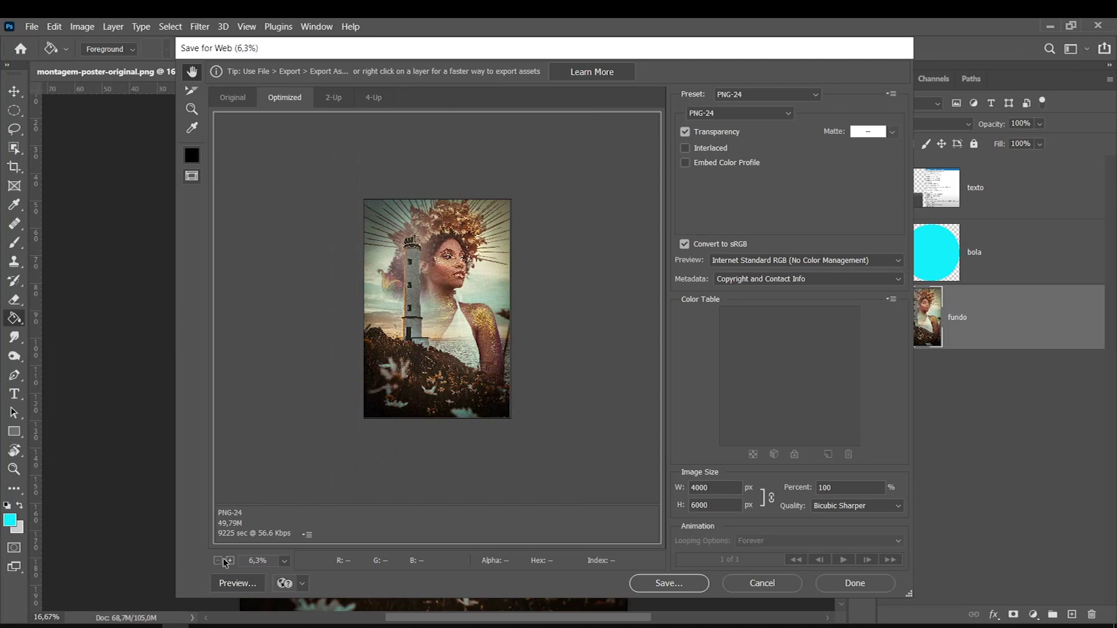
click(230, 560)
click(724, 488)
click(715, 504)
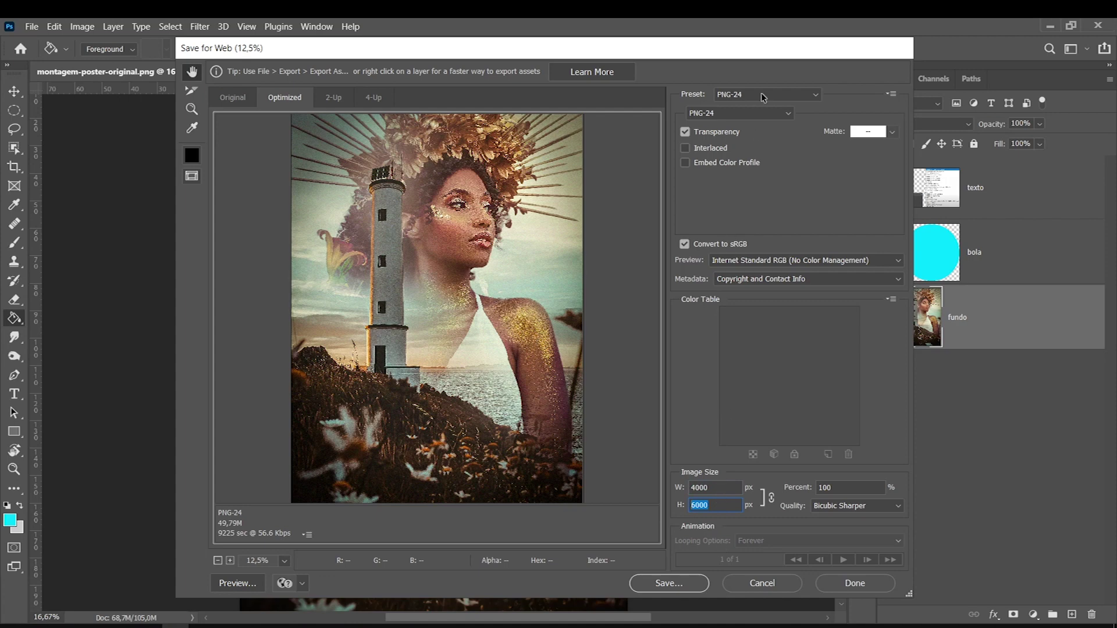
Review the Save for Web format and metadata choices, keeping PNG-24 and Copyright and Contact Info
click(753, 119)
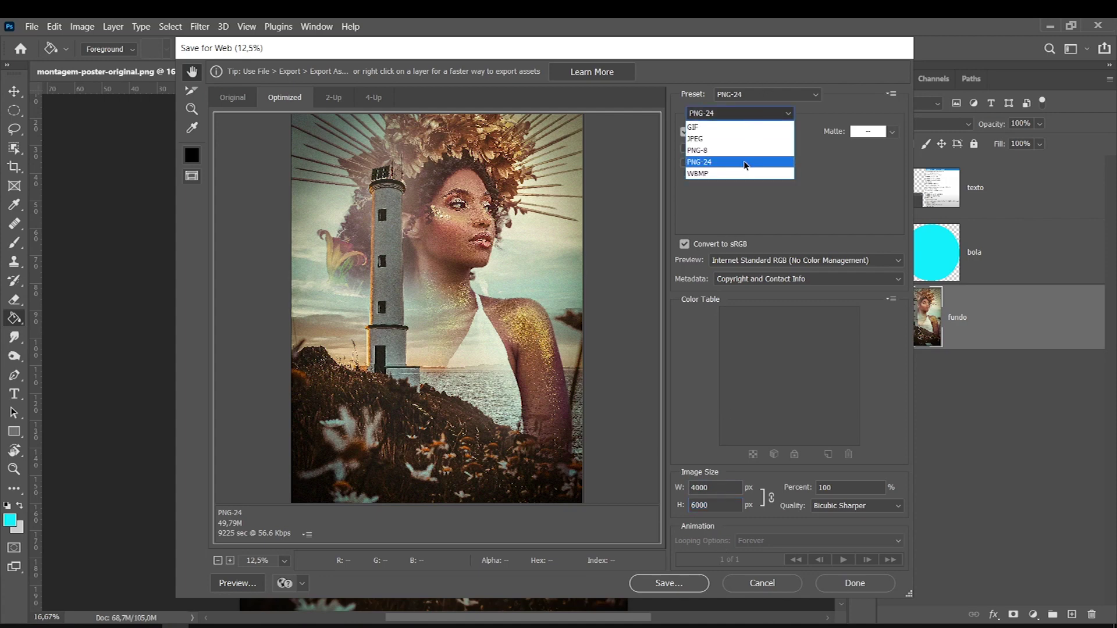
click(713, 164)
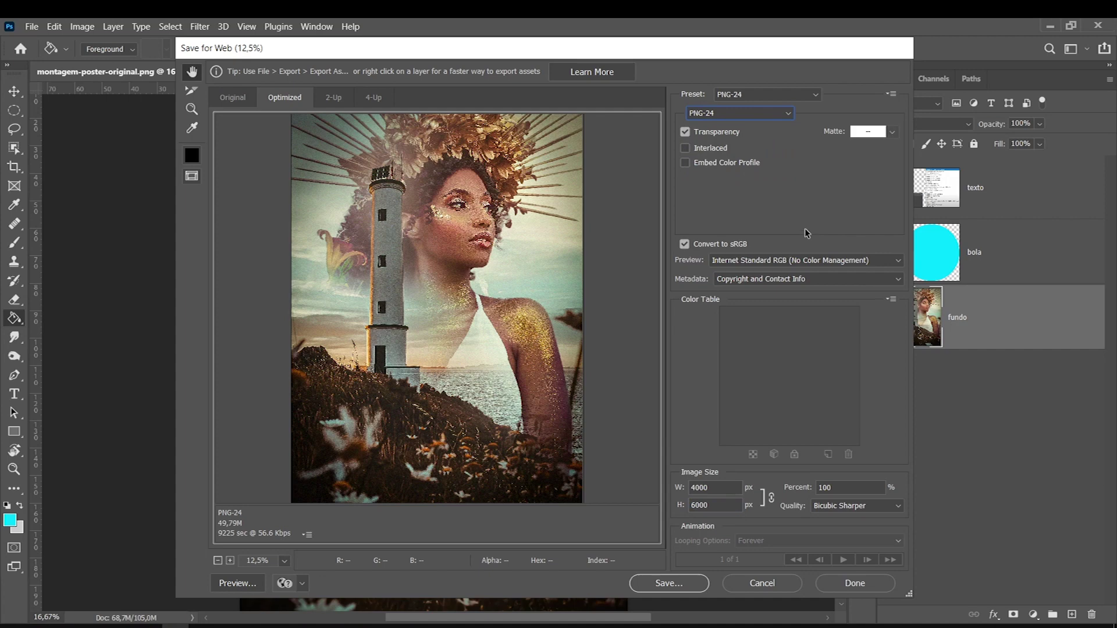
click(741, 246)
click(752, 283)
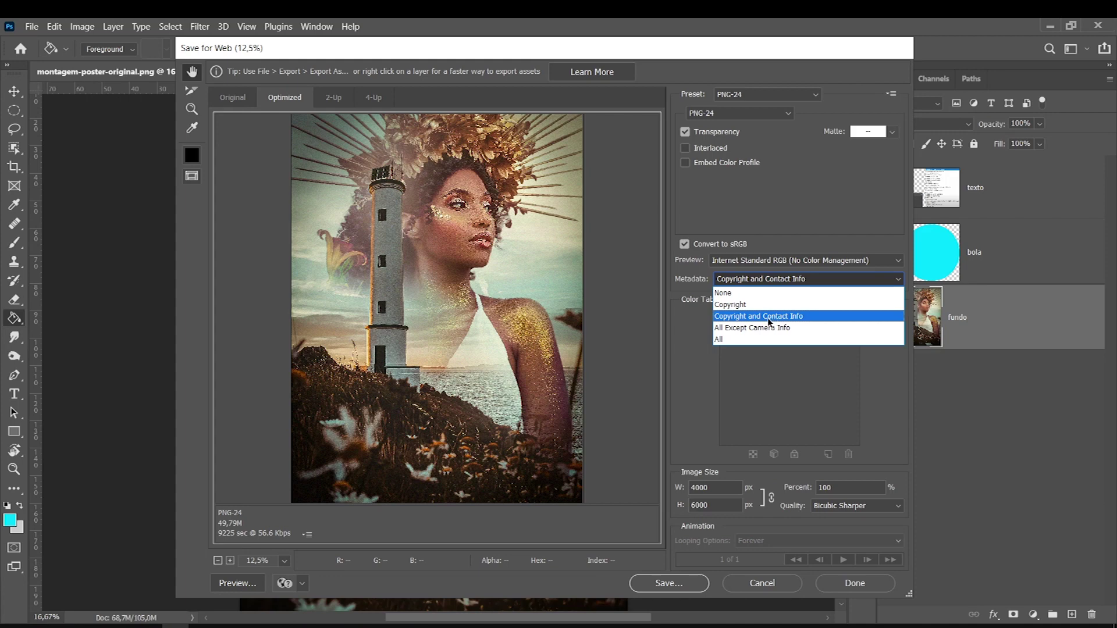
click(683, 336)
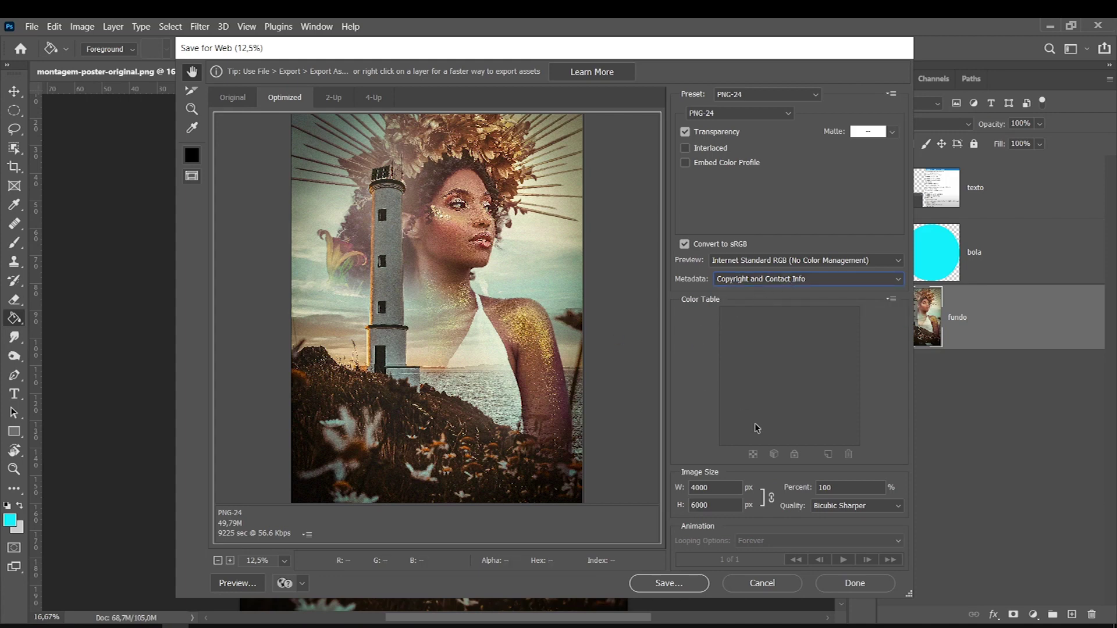
Set the Save for Web image height to 1350 px with Bicubic Sharper quality, keeping the Copyright and Contact Info metadata
click(753, 281)
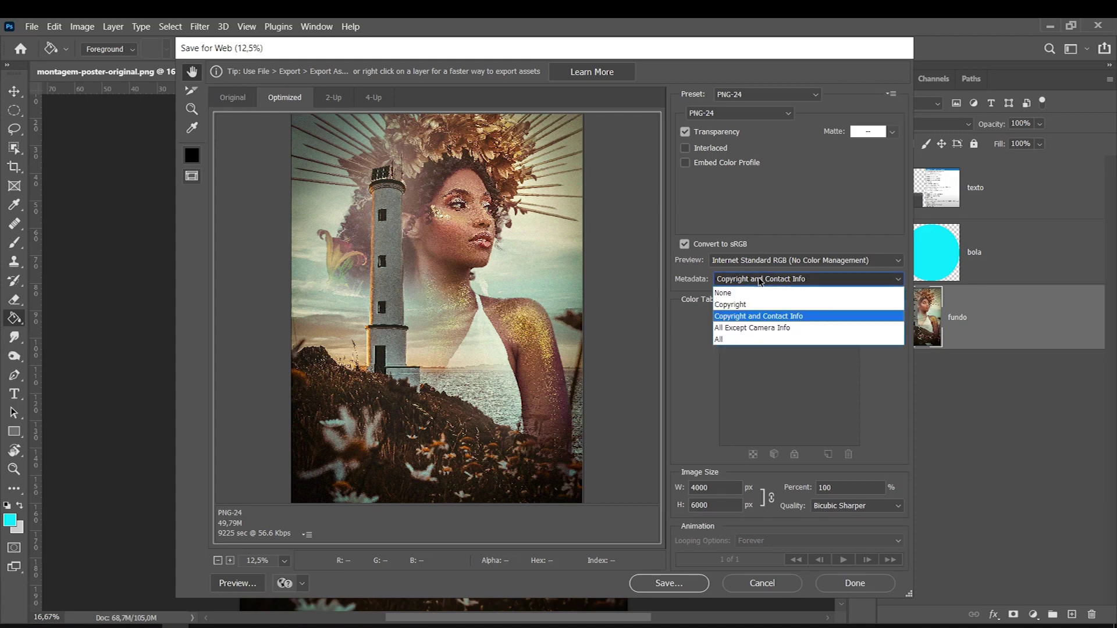
click(675, 320)
drag(721, 485, 611, 483)
click(734, 505)
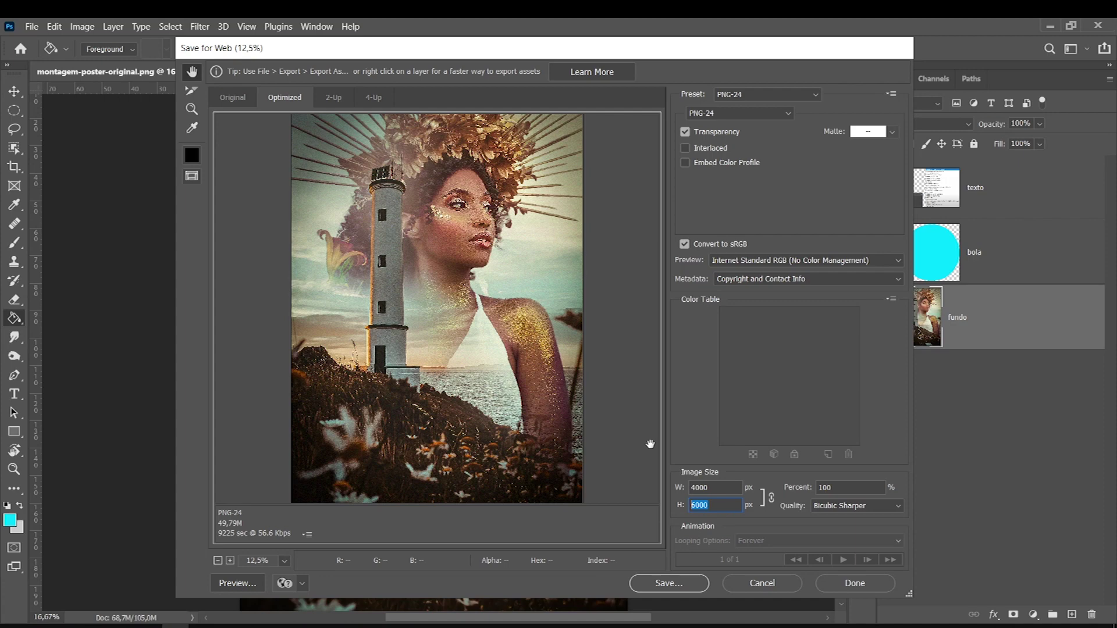
text(1350)
click(693, 488)
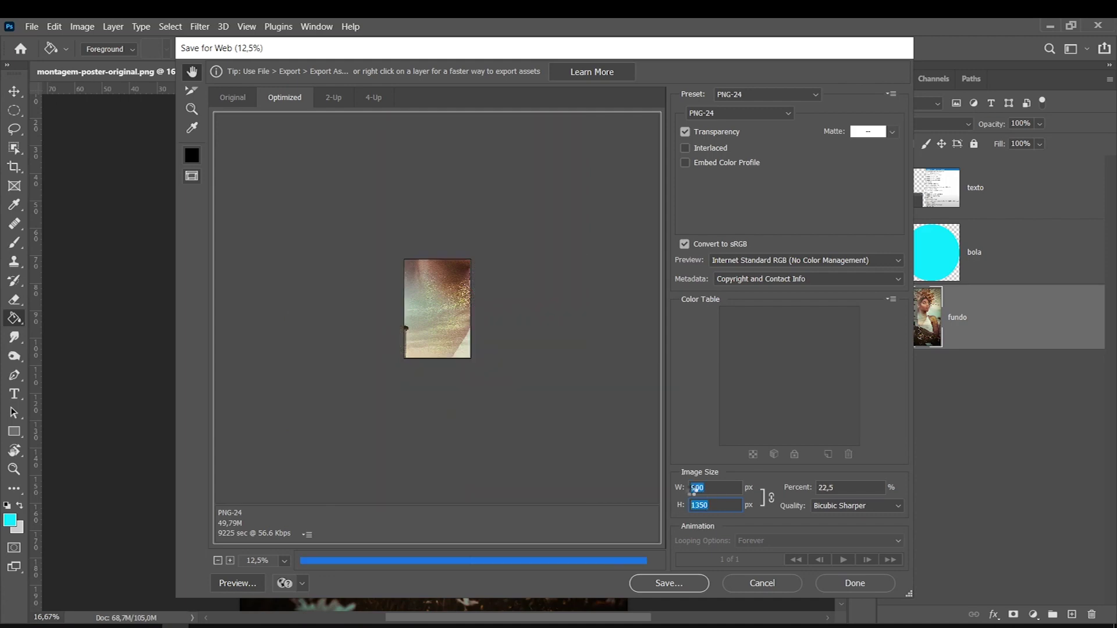
click(840, 506)
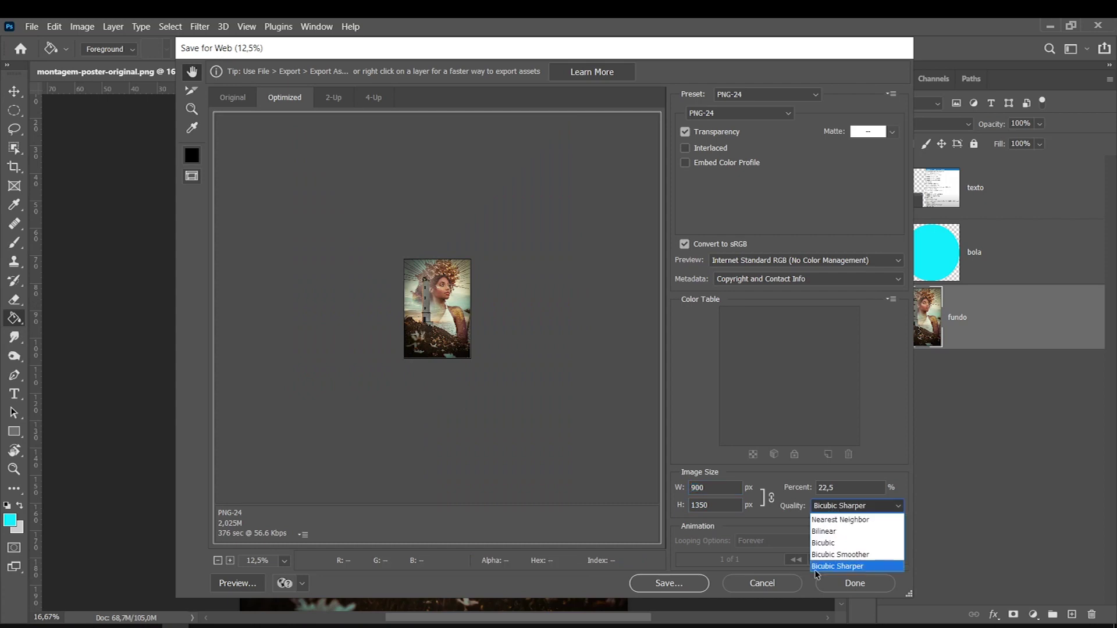
click(817, 567)
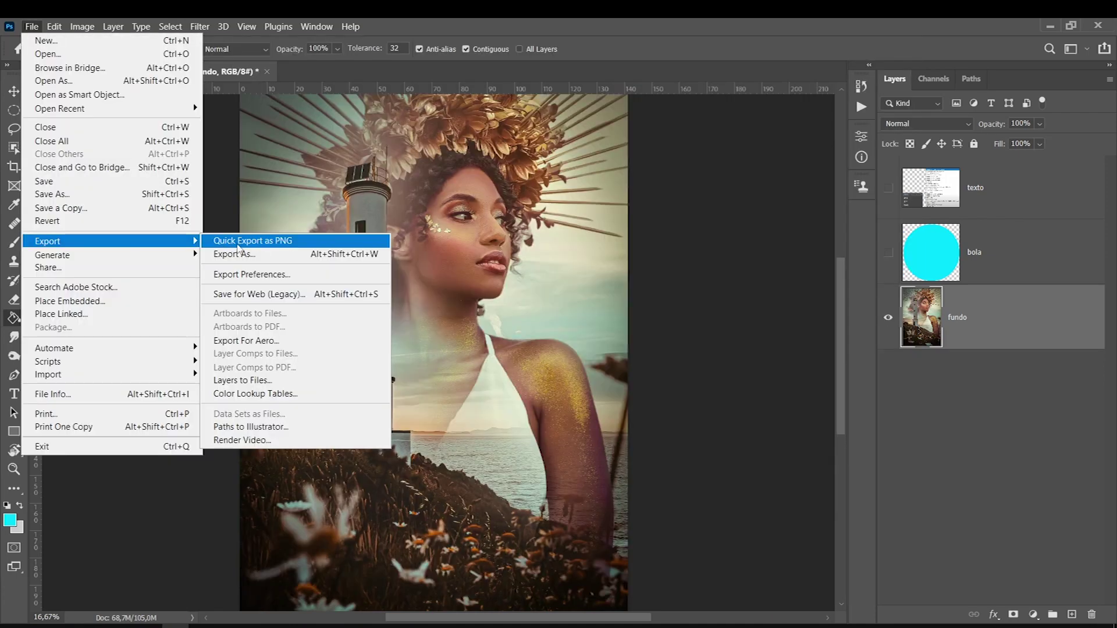
Open Export As for the fundo poster, set its scale to 50% and enlarge the preview to 25%
click(238, 254)
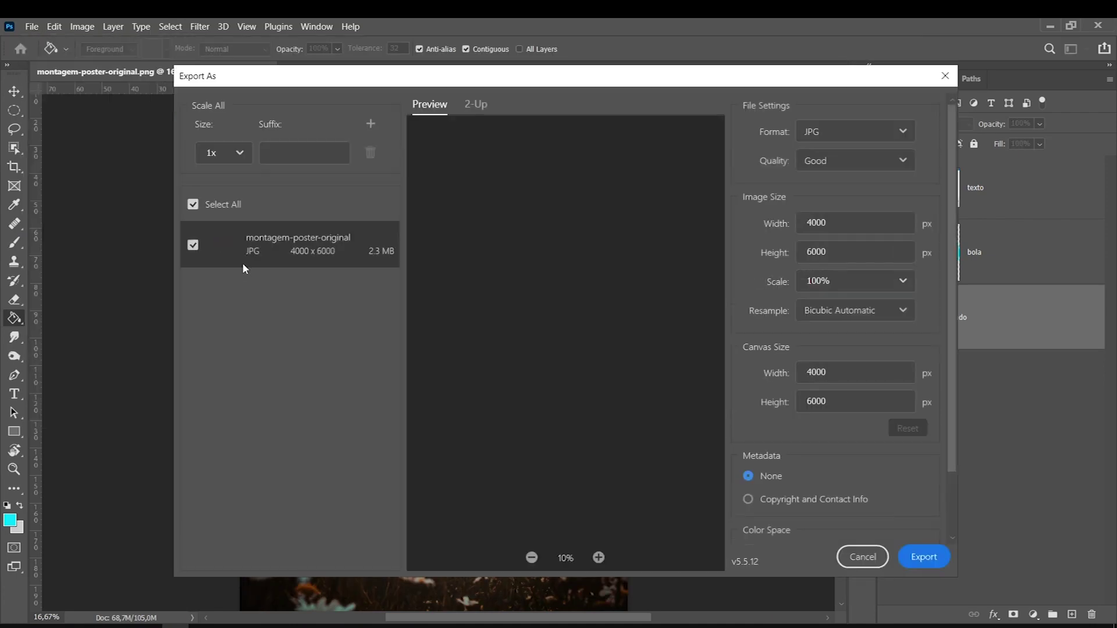
click(834, 220)
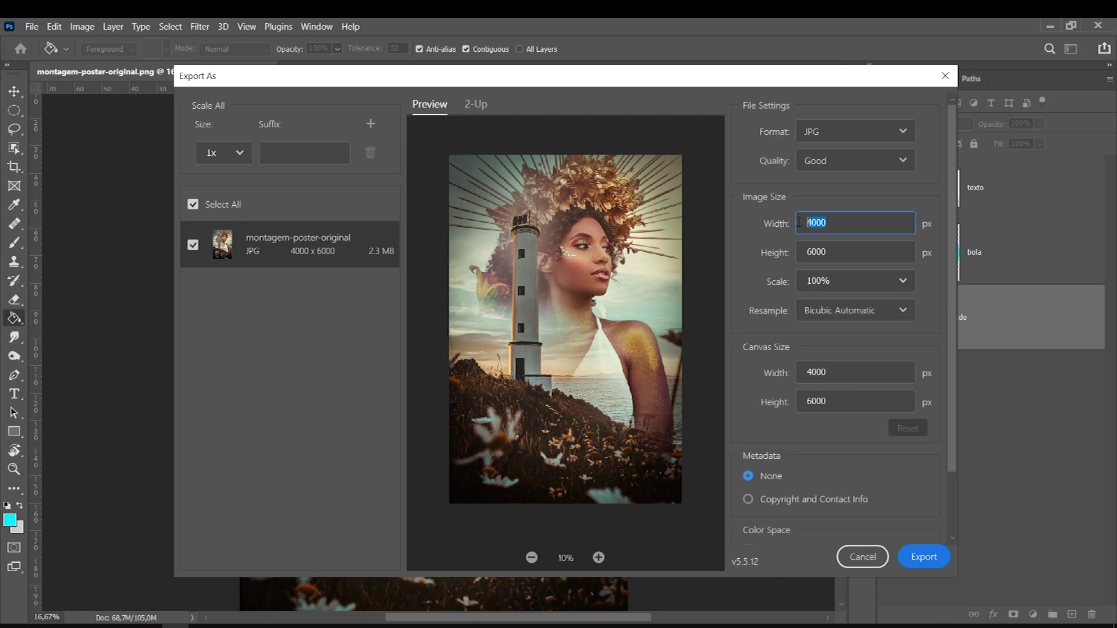
click(797, 254)
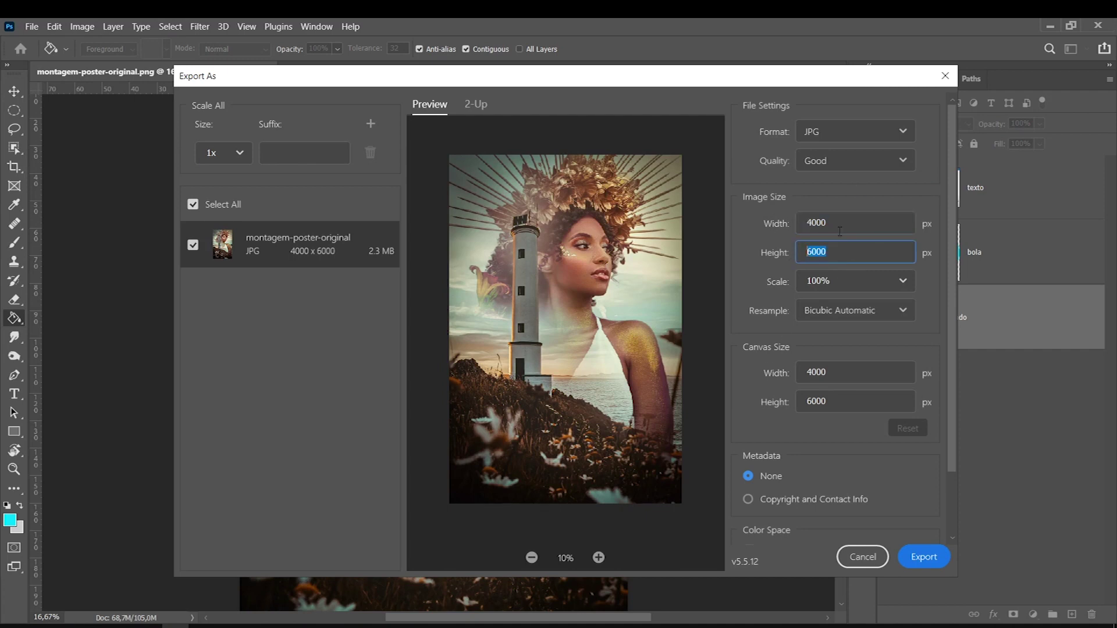
click(902, 282)
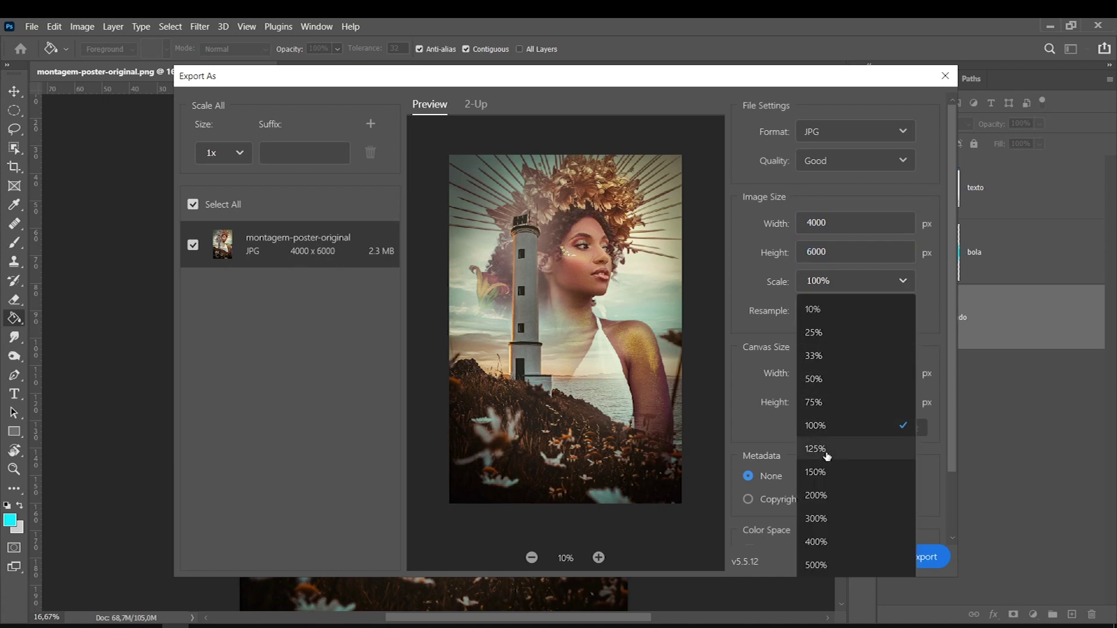
click(814, 379)
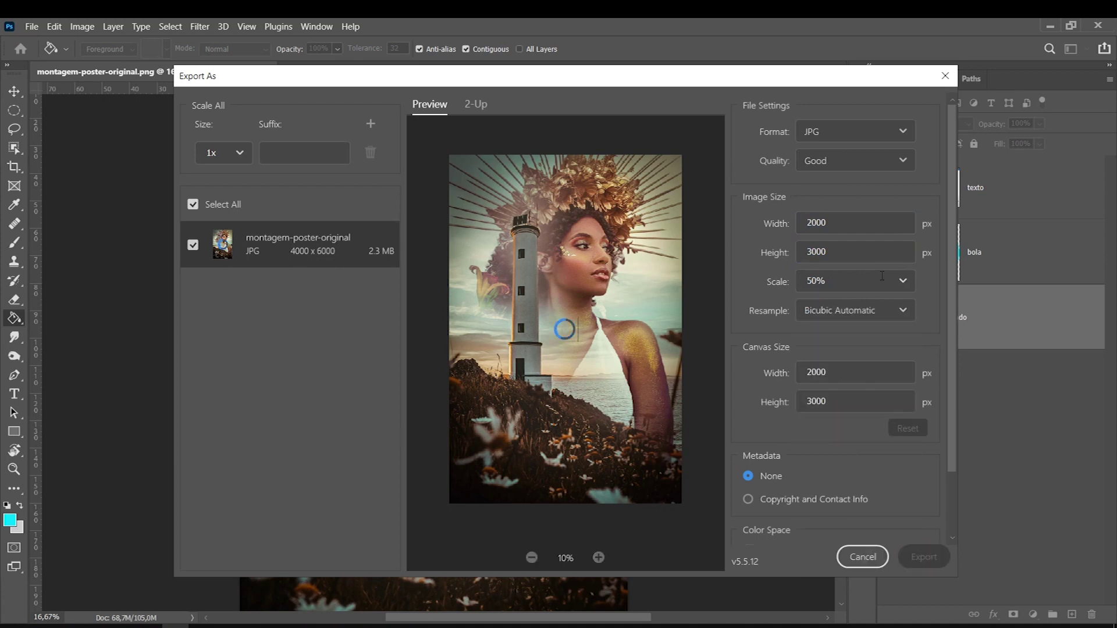
drag(832, 220, 783, 222)
drag(835, 251, 787, 252)
key(alt+Tab)
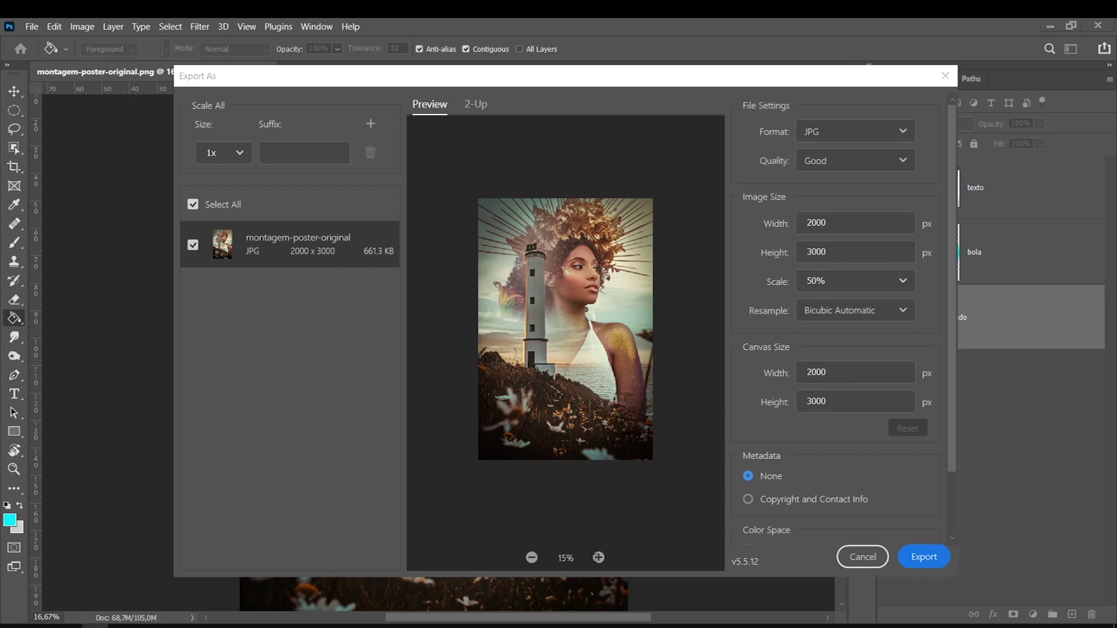
click(598, 558)
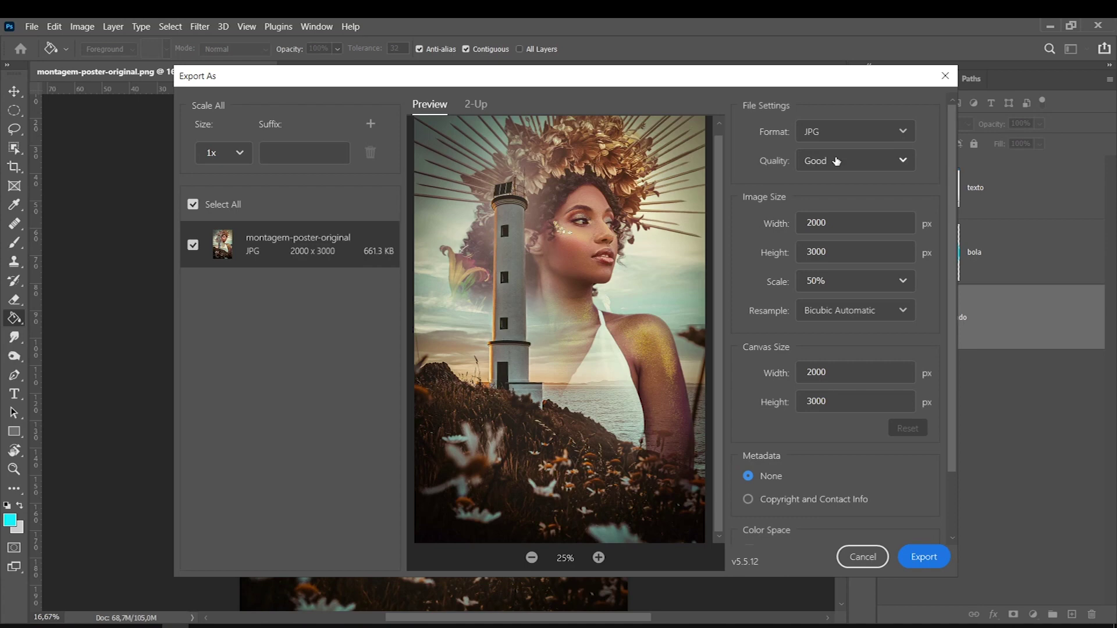
Restore the export scale to 100% and set the JPG quality to Great
click(889, 284)
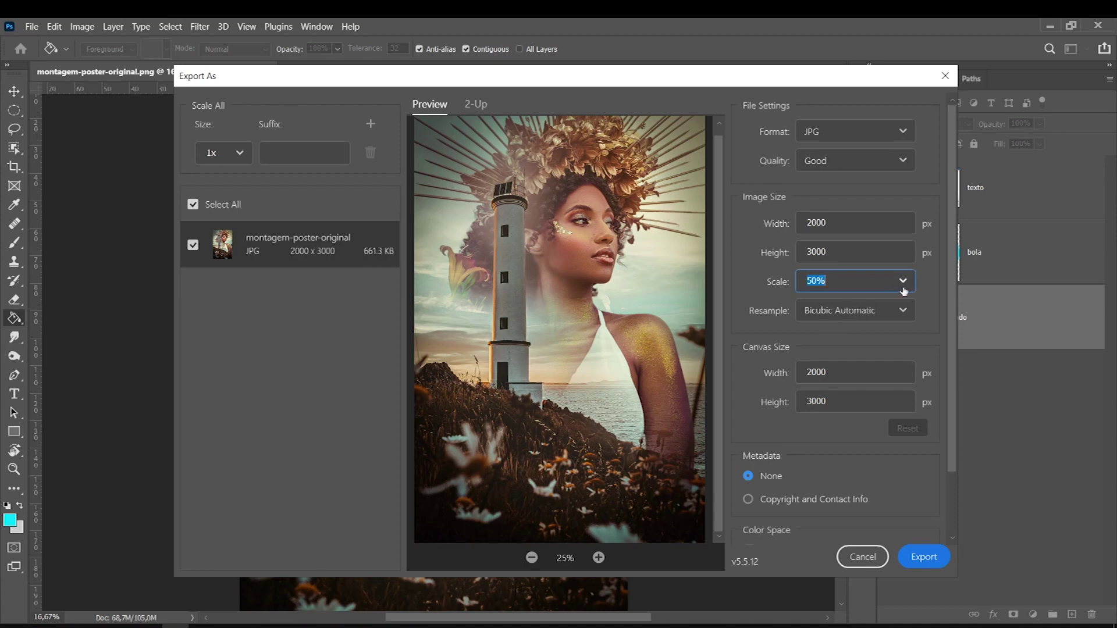
click(902, 281)
click(813, 431)
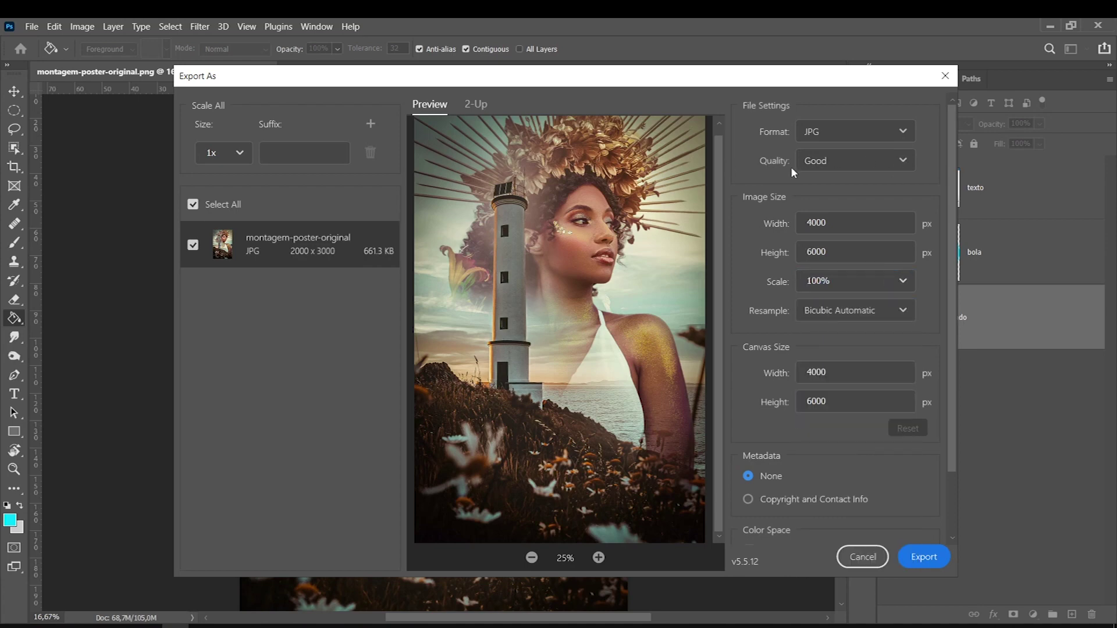
click(903, 159)
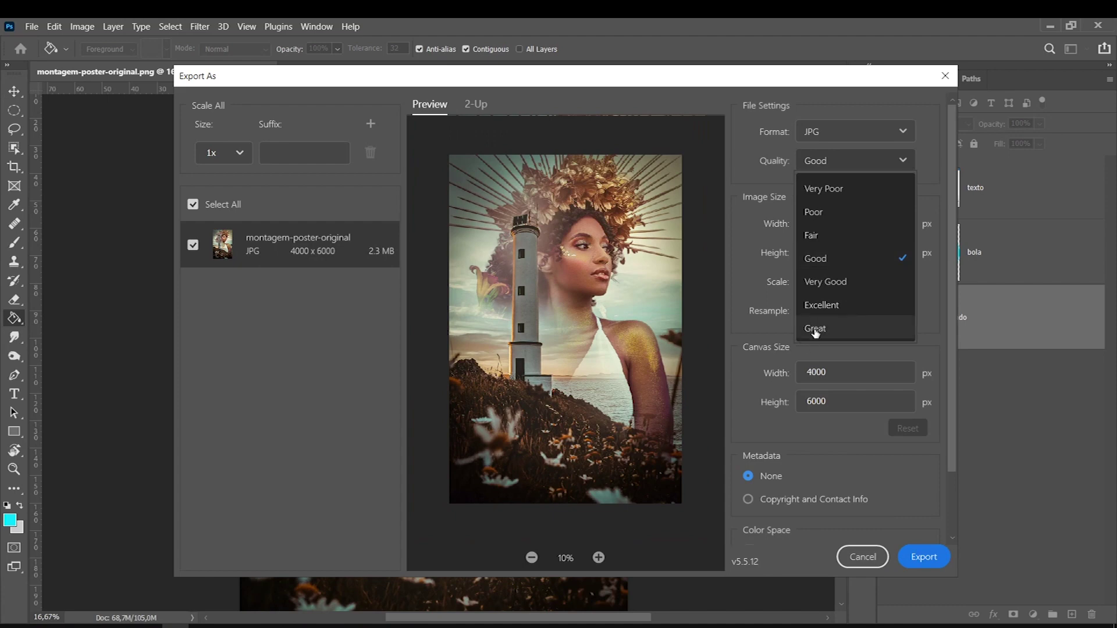
click(815, 328)
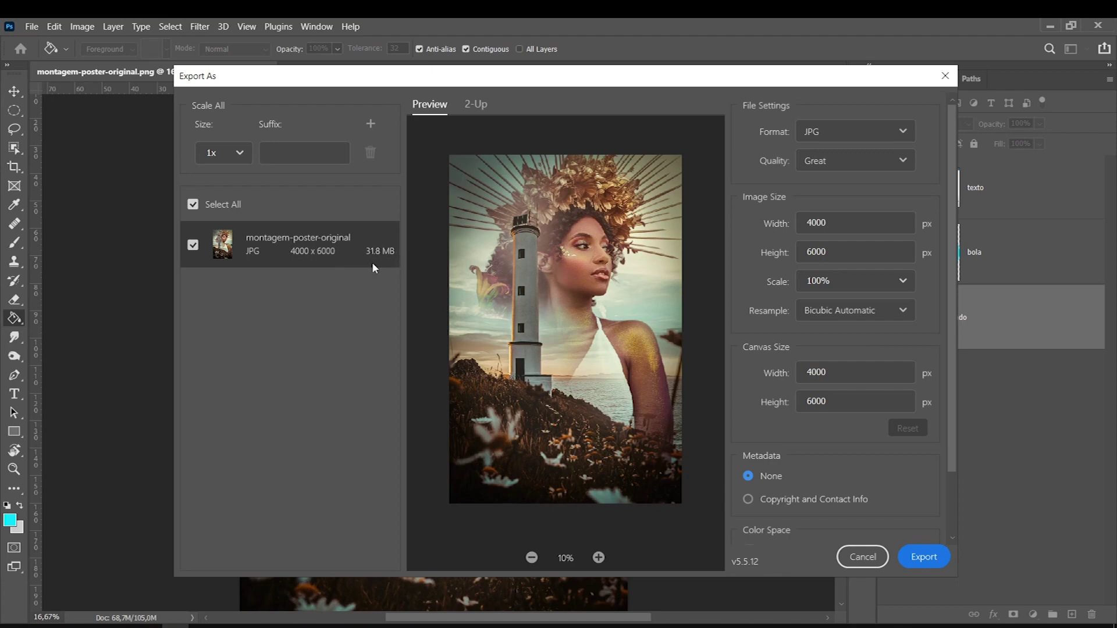
Examine the Great-quality poster around the woman's face and flower crown in the export preview at 25%
click(599, 557)
click(599, 557)
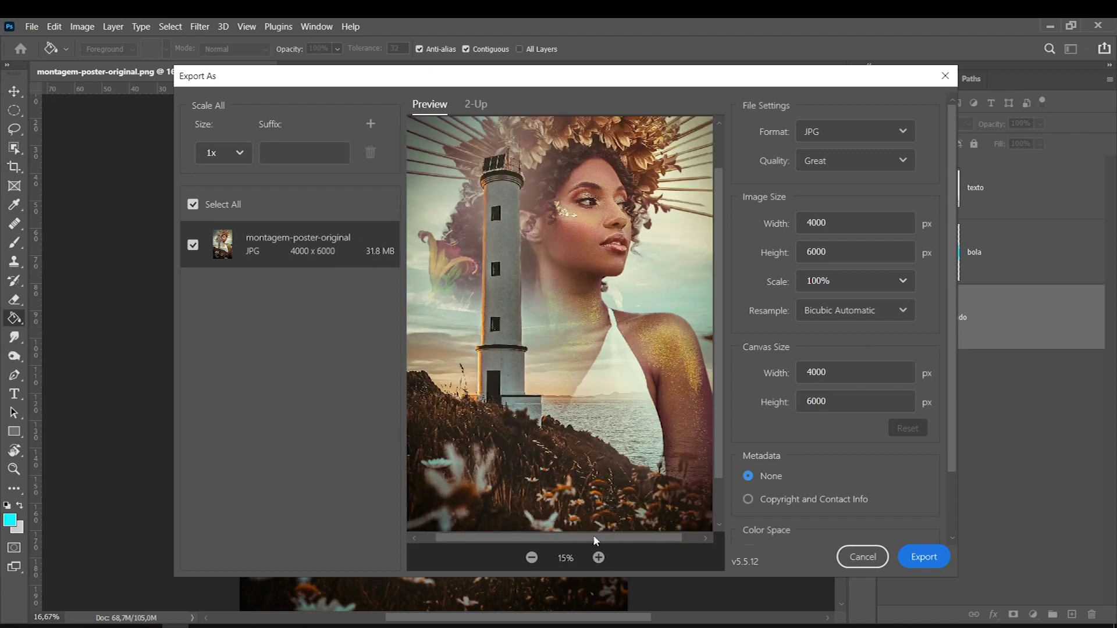
drag(523, 359, 522, 411)
click(598, 559)
click(599, 558)
drag(513, 346, 485, 473)
click(532, 557)
Review the export's quality options, canvas size, image size and resulting file size
click(903, 163)
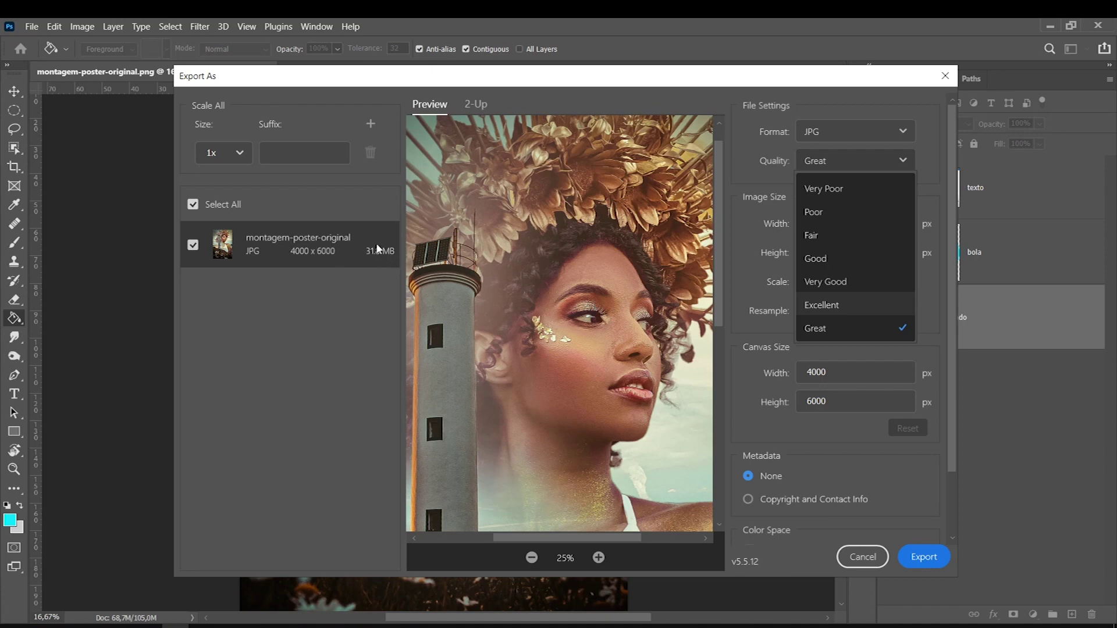
drag(832, 372, 786, 373)
drag(832, 401, 739, 395)
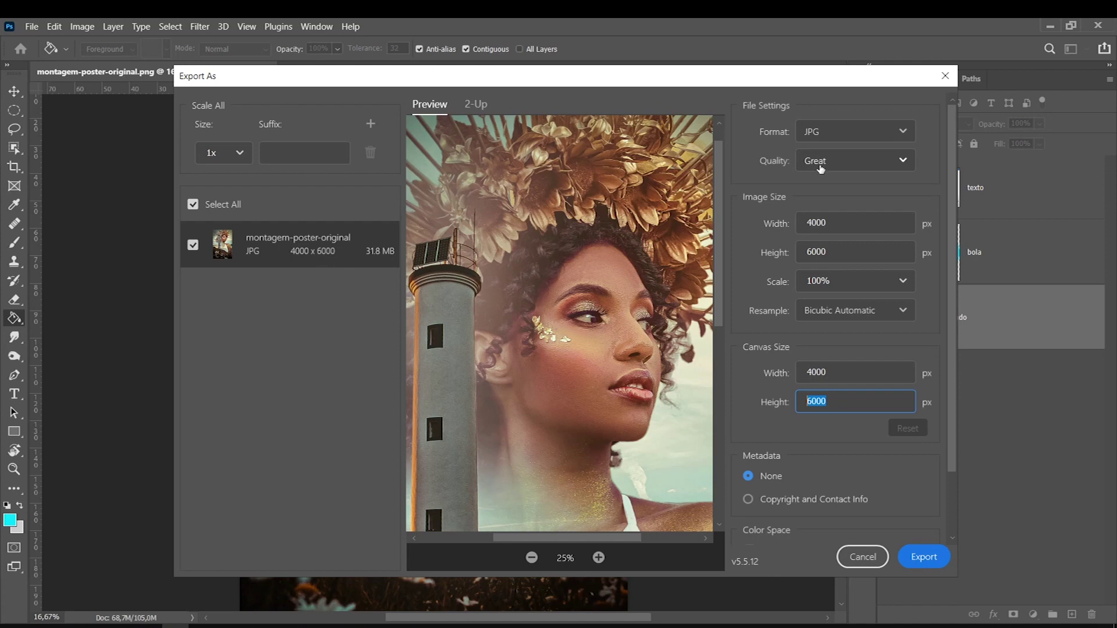
click(784, 381)
click(834, 225)
key(Tab)
click(357, 255)
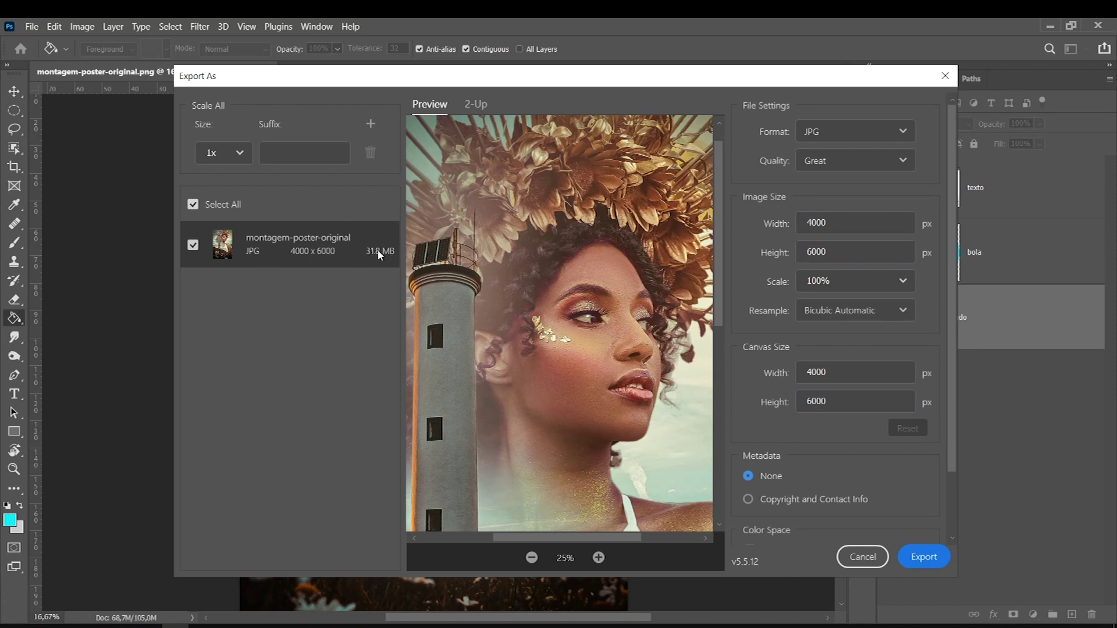
Compare the JPG file size at Good quality with Great and leave the quality on Great
click(819, 158)
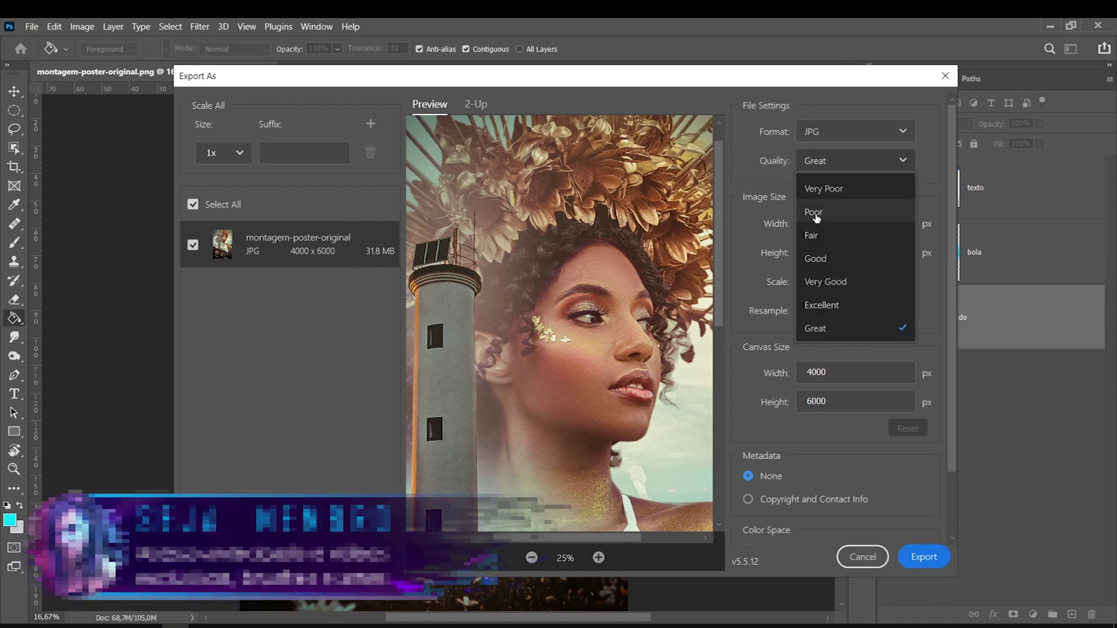
click(817, 259)
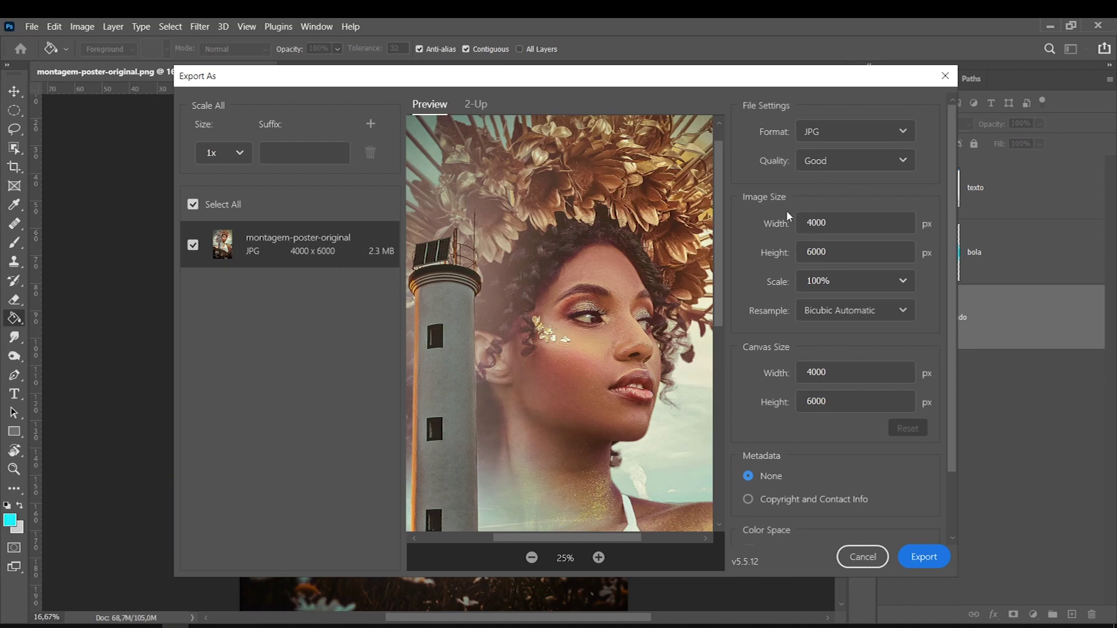
click(832, 169)
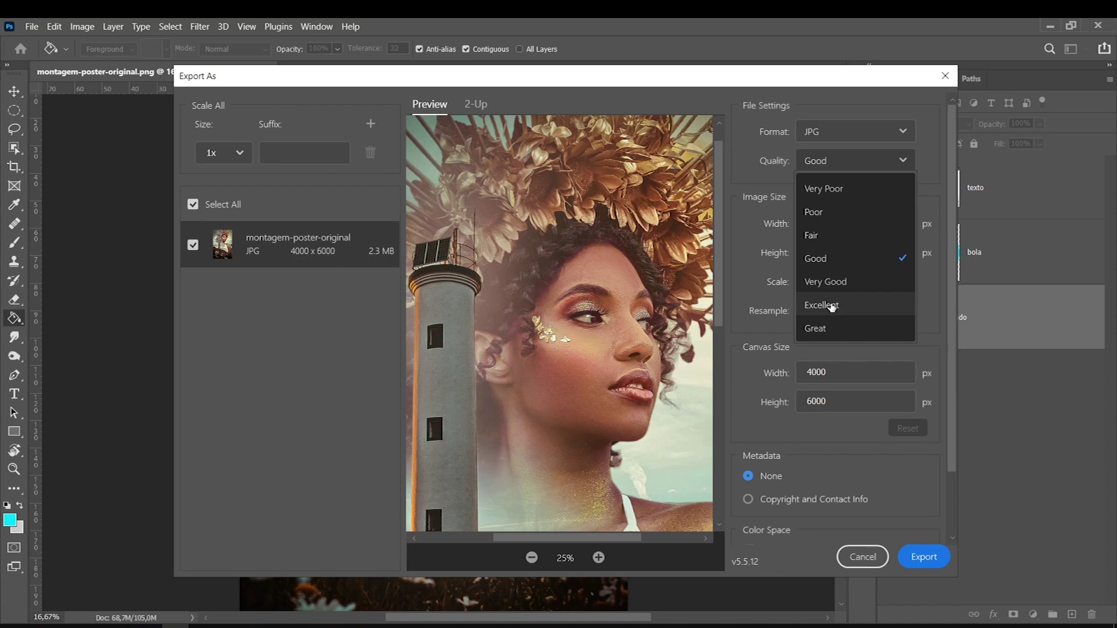
click(821, 329)
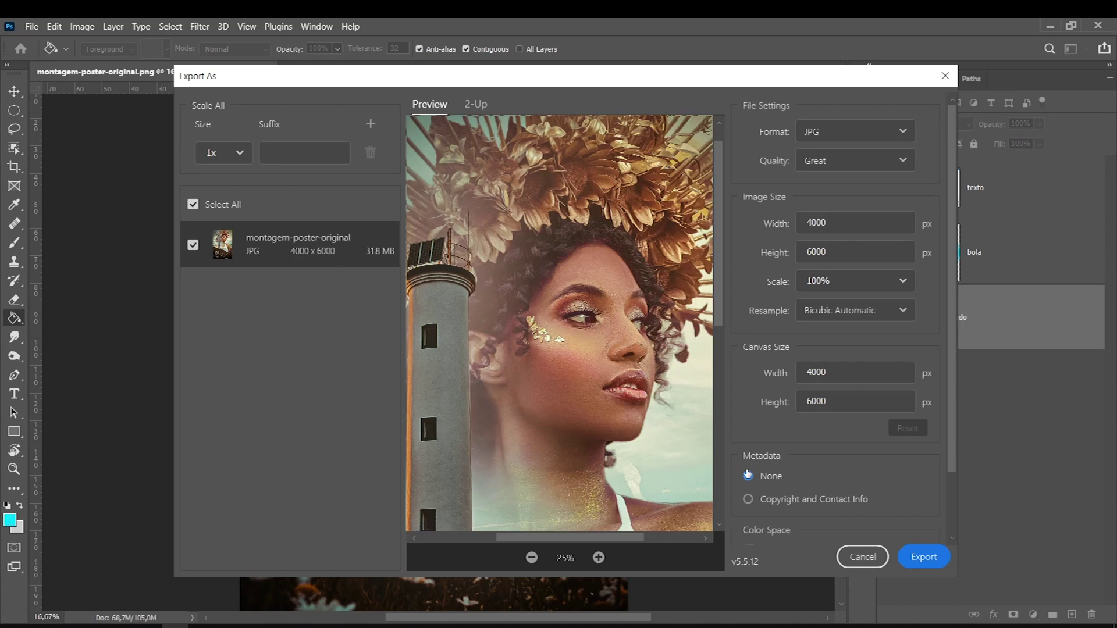
click(820, 165)
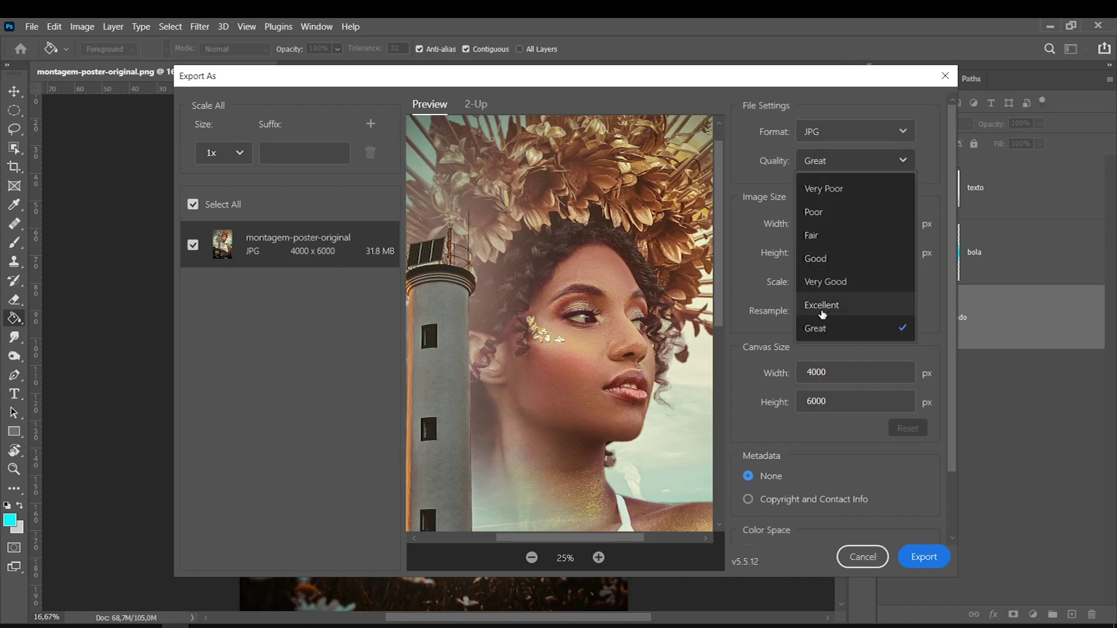
click(309, 394)
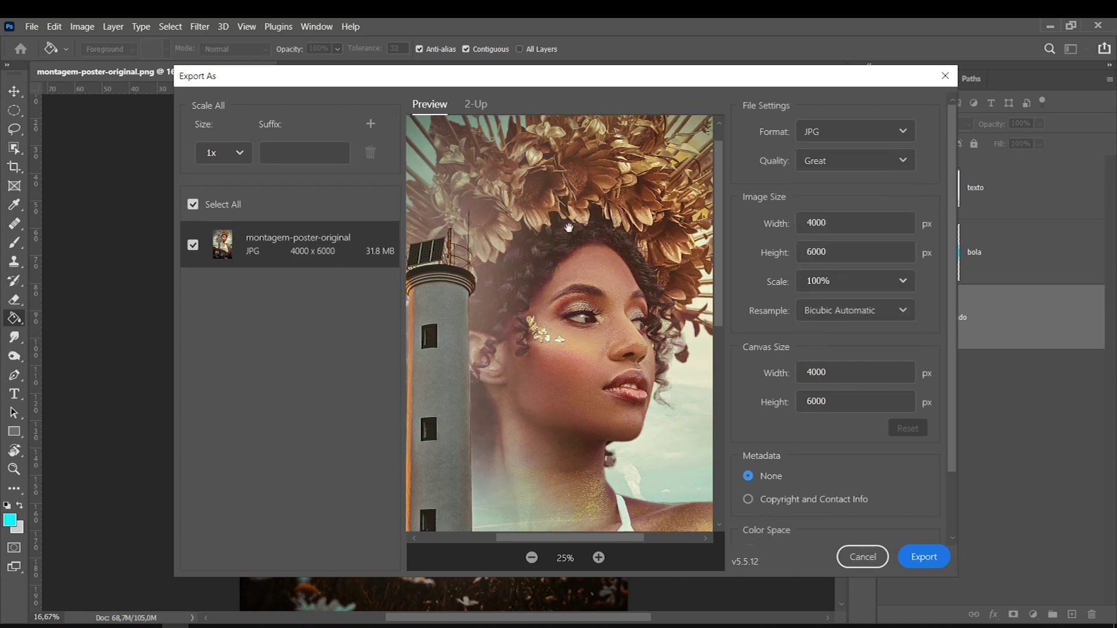
click(820, 163)
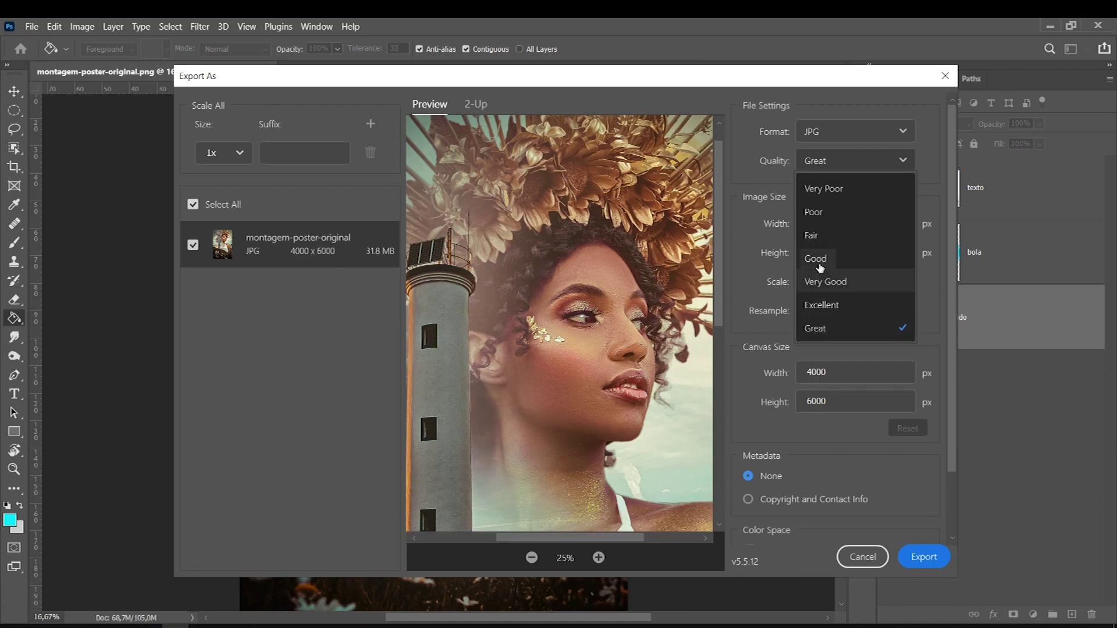
click(828, 330)
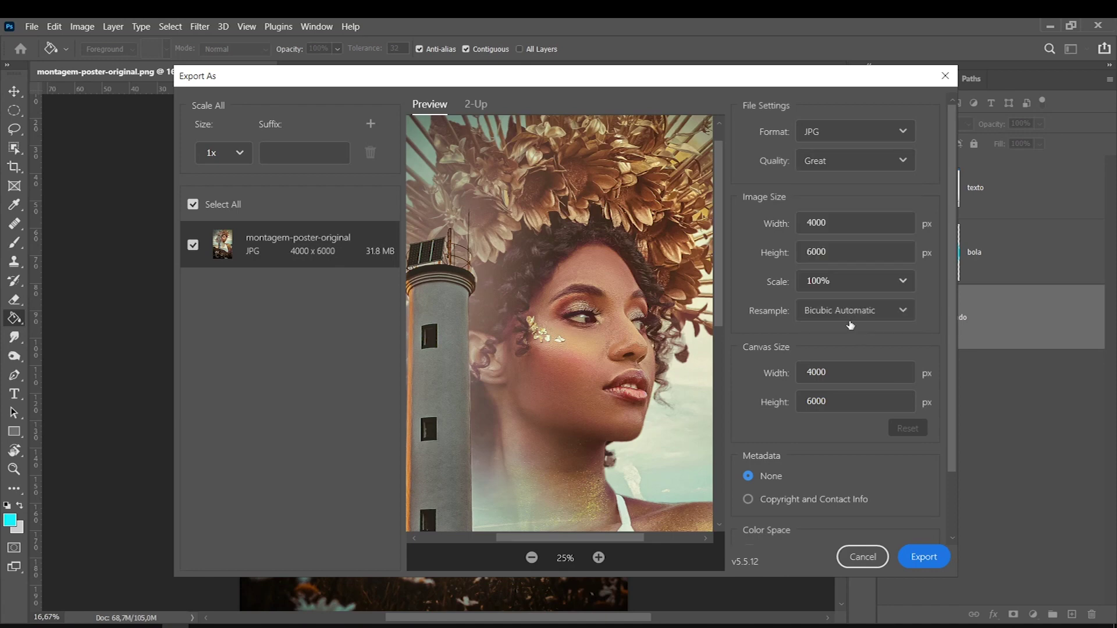
Examine the export's image width and height and another part of the preview around the woman's shoulder
click(843, 231)
key(alt+Tab)
click(884, 204)
click(868, 226)
key(Tab)
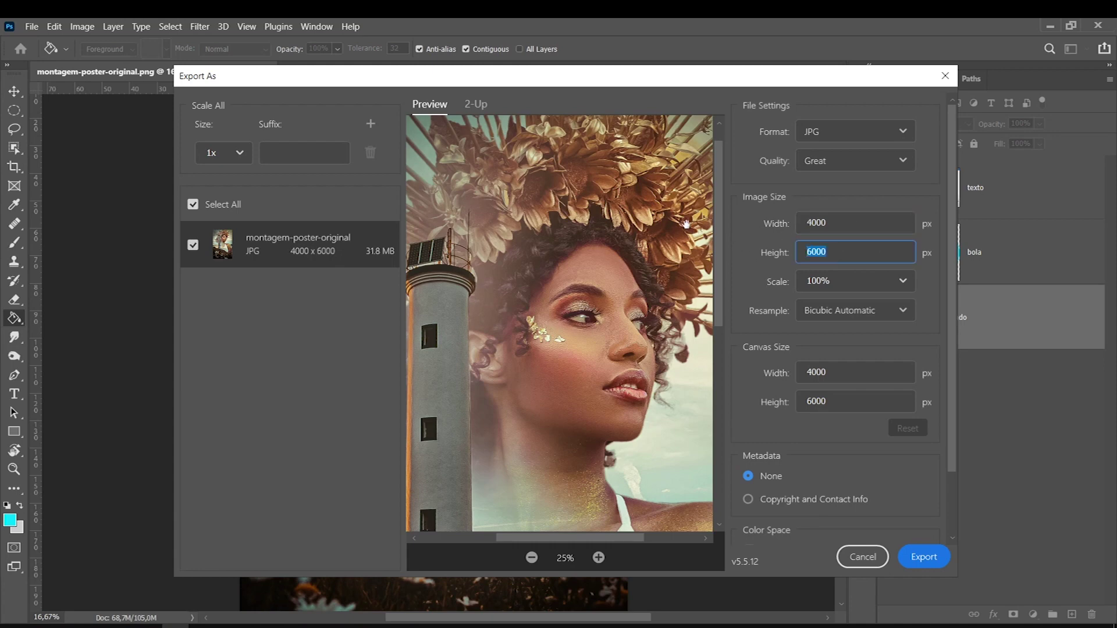
key(shift+Tab)
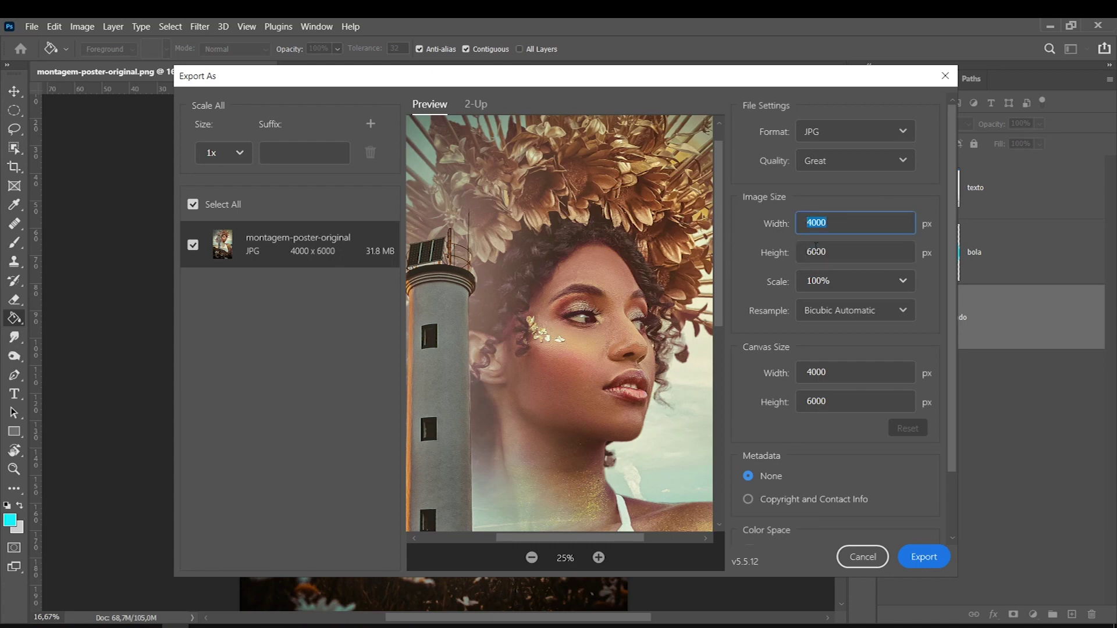
key(Tab)
click(843, 230)
drag(678, 396, 643, 374)
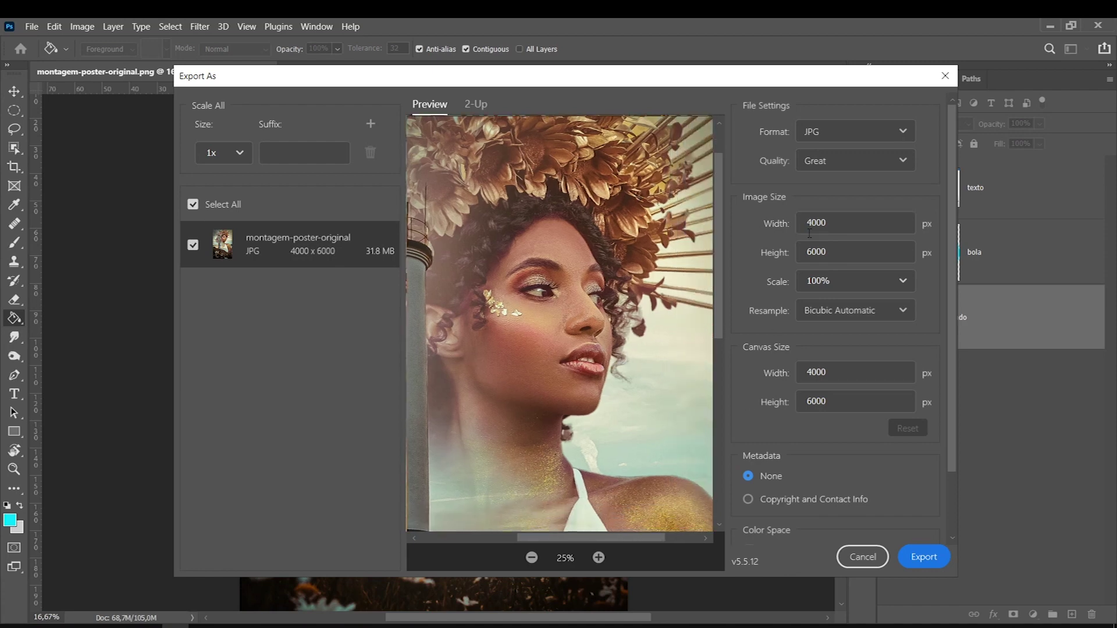
Check the JPG quality choices once more and cancel the Export As dialog
click(867, 166)
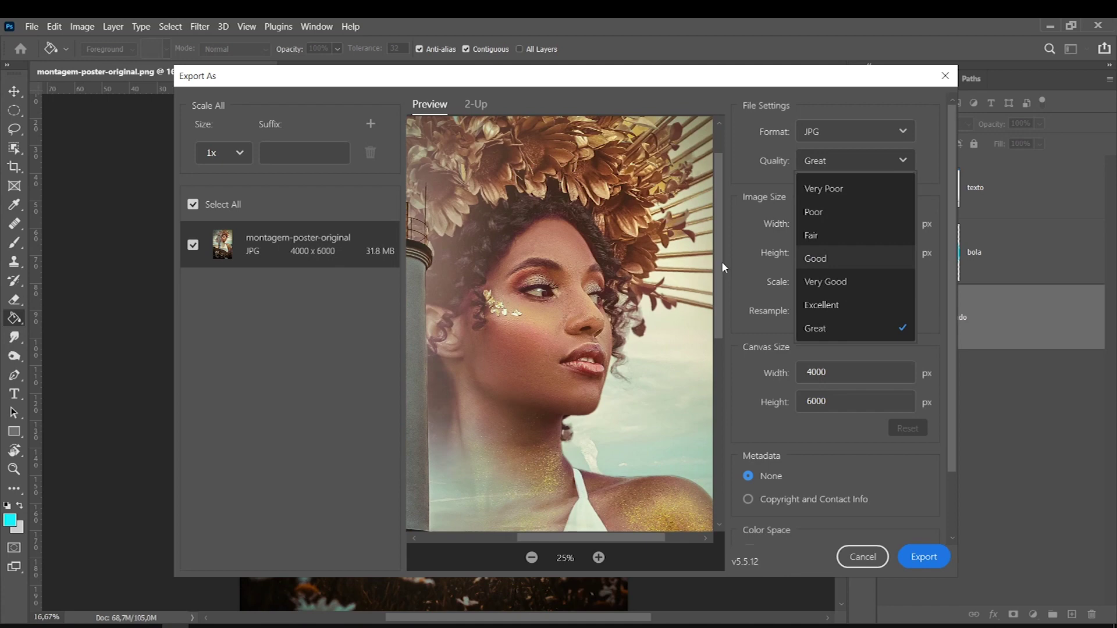
click(505, 252)
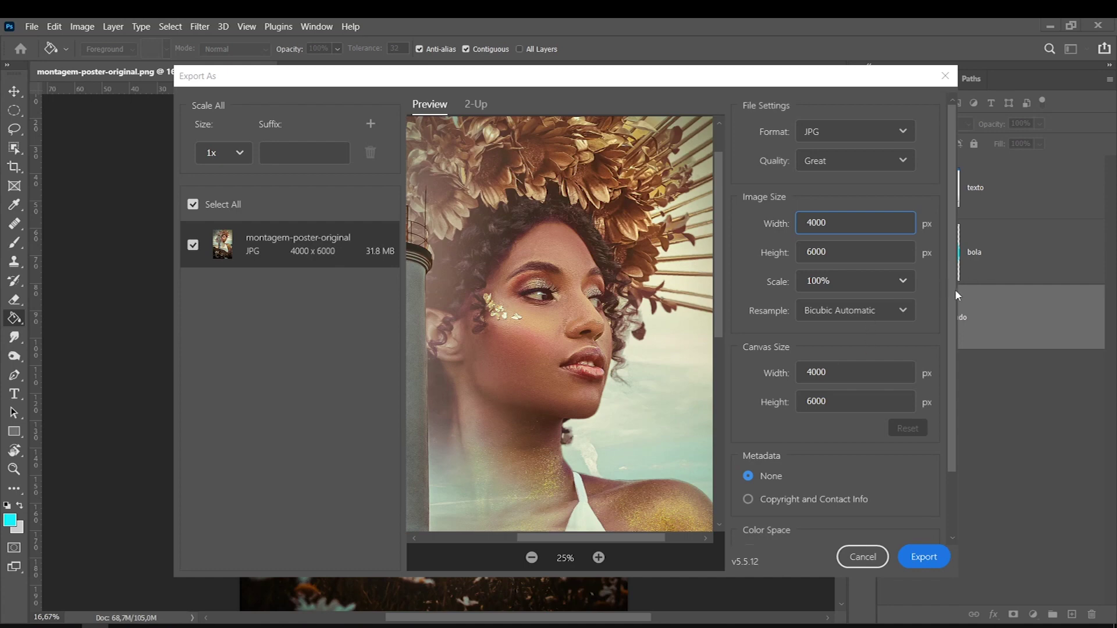
drag(952, 367, 965, 307)
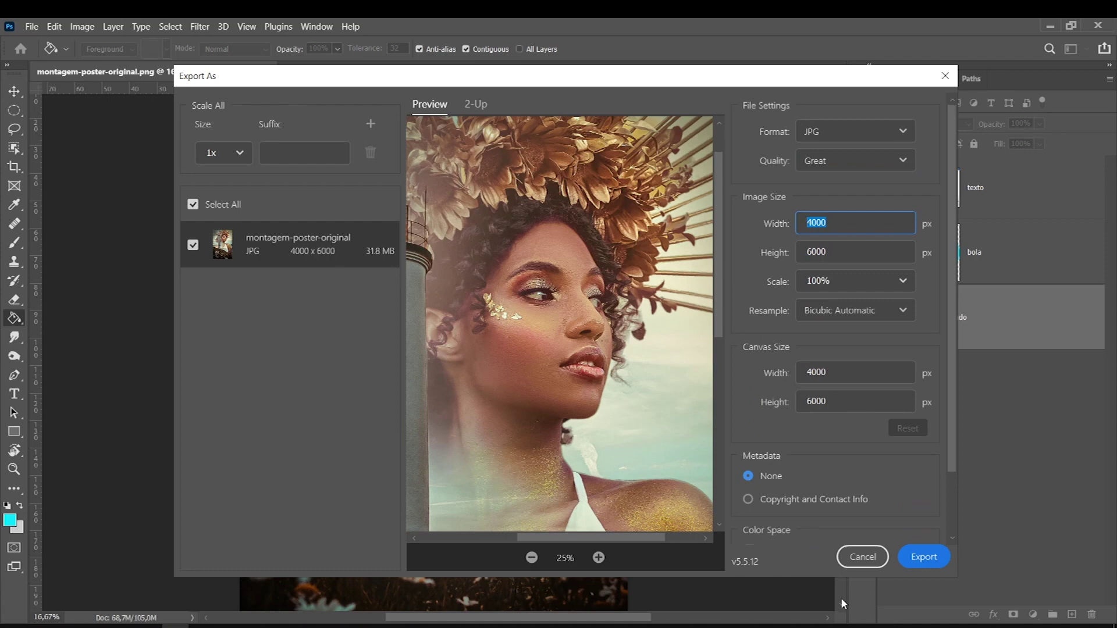
click(864, 556)
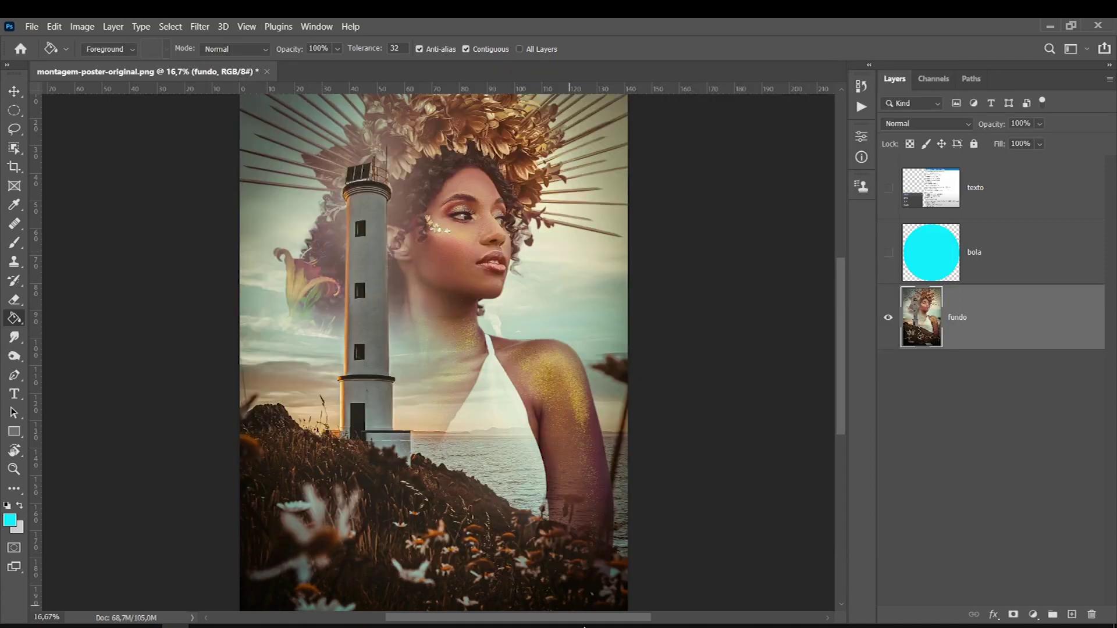
Open Save As for the poster, review the available file formats and leave without saving
click(17, 115)
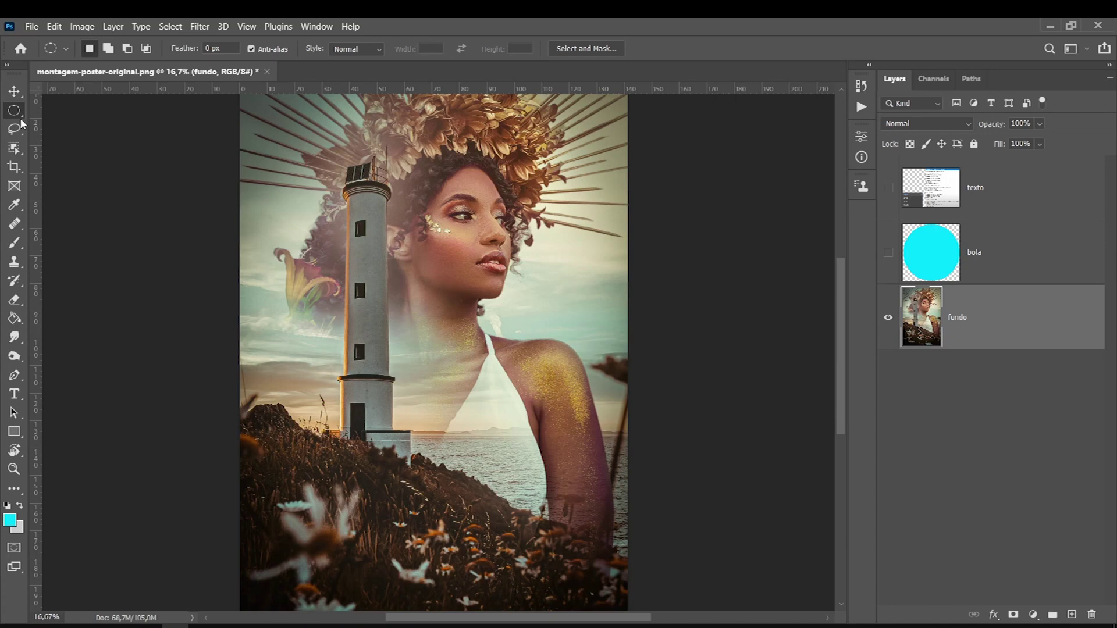
click(32, 26)
mouse_move(81, 241)
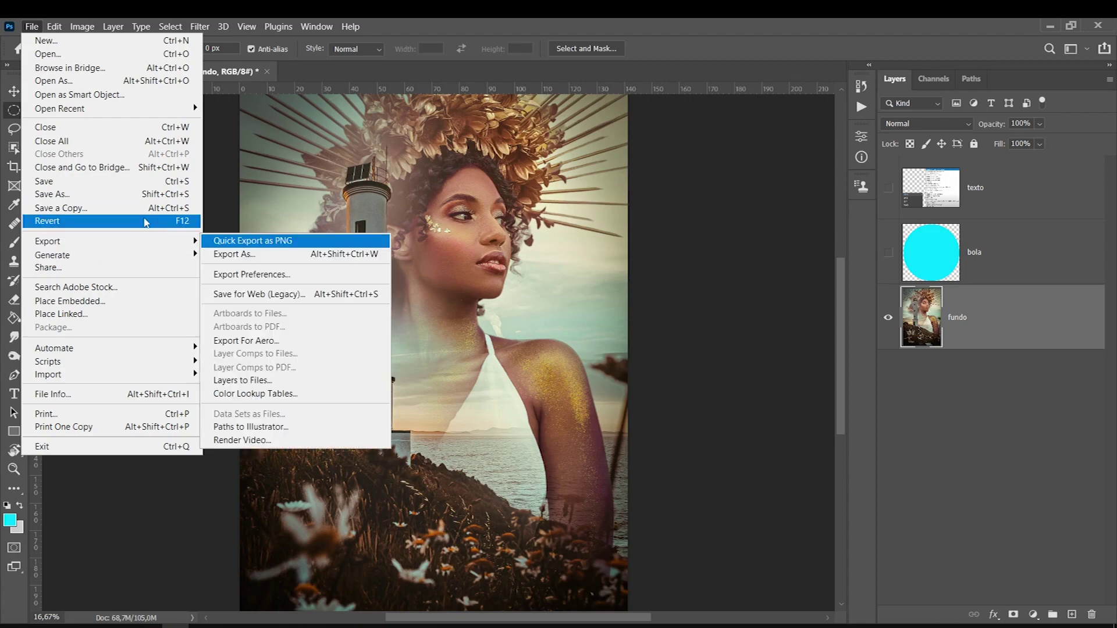
click(58, 198)
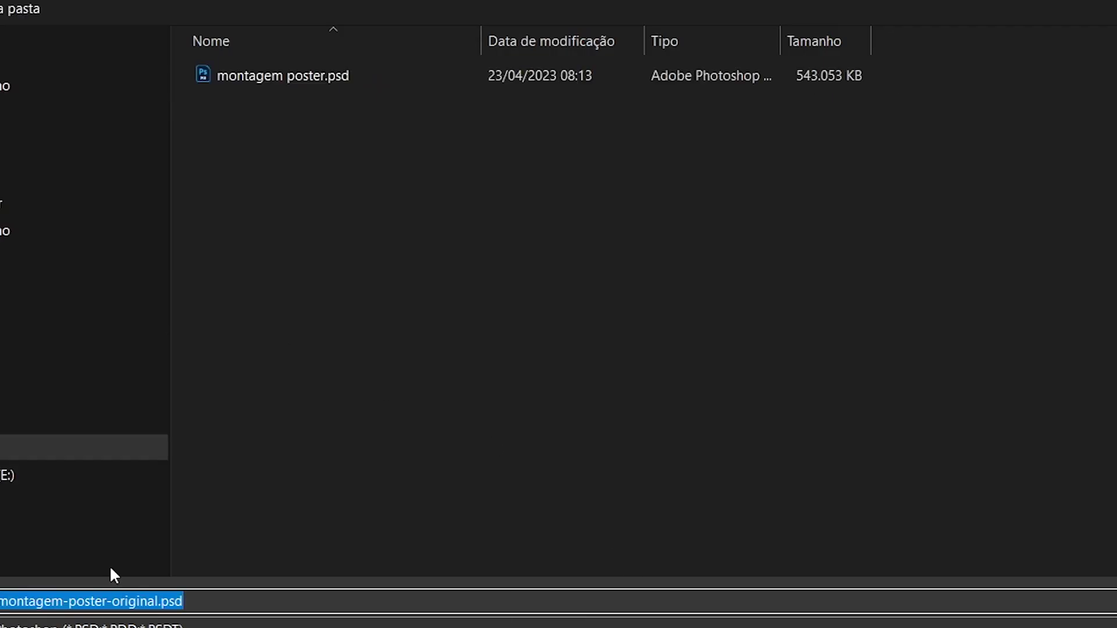
click(110, 624)
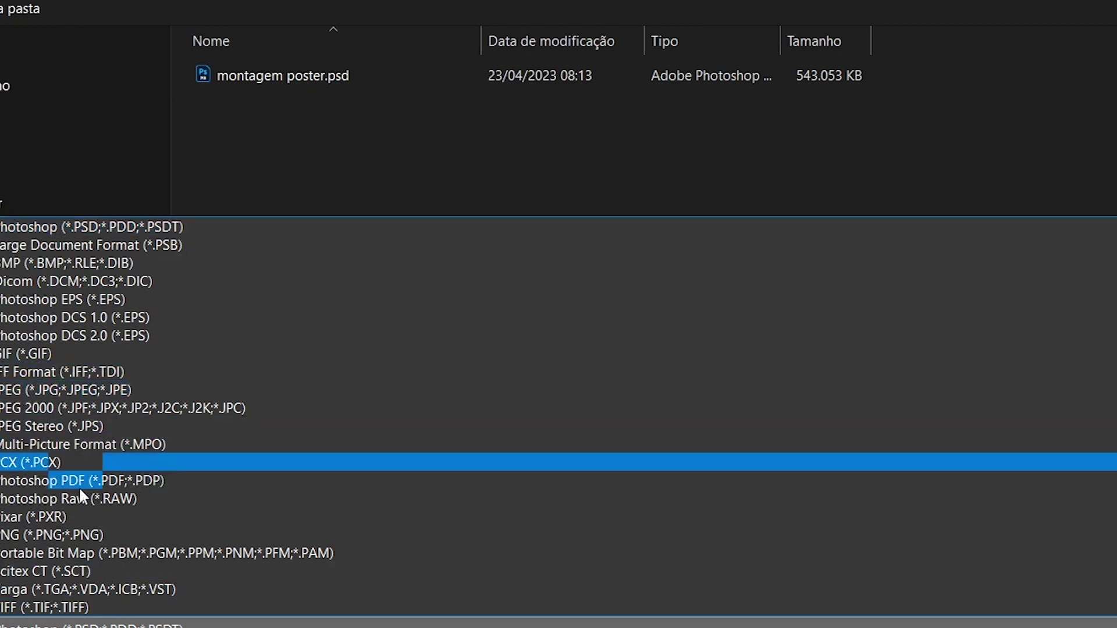
click(610, 226)
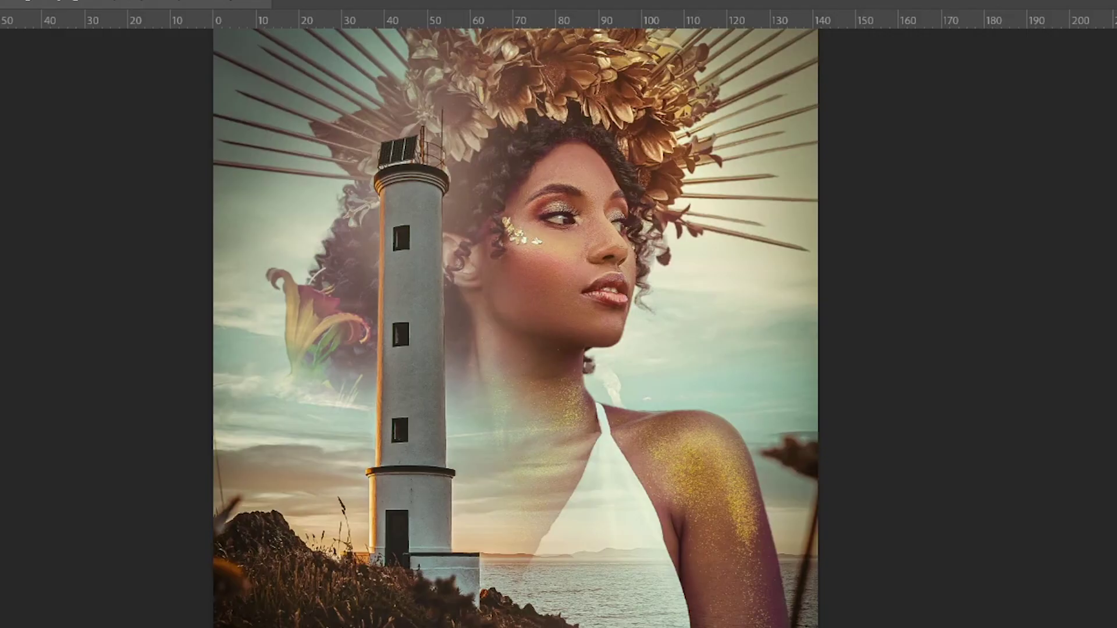